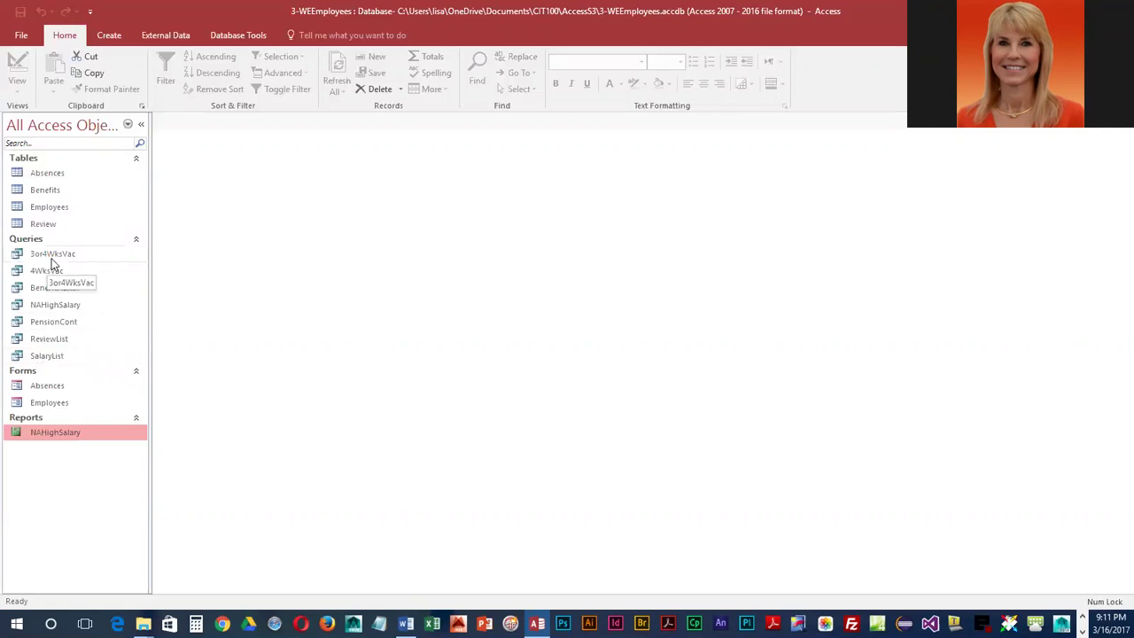
- Generate a basic report from the ReviewList query with the Create tab's Report command
{"action": "left_click", "coordinate": [47, 343]}
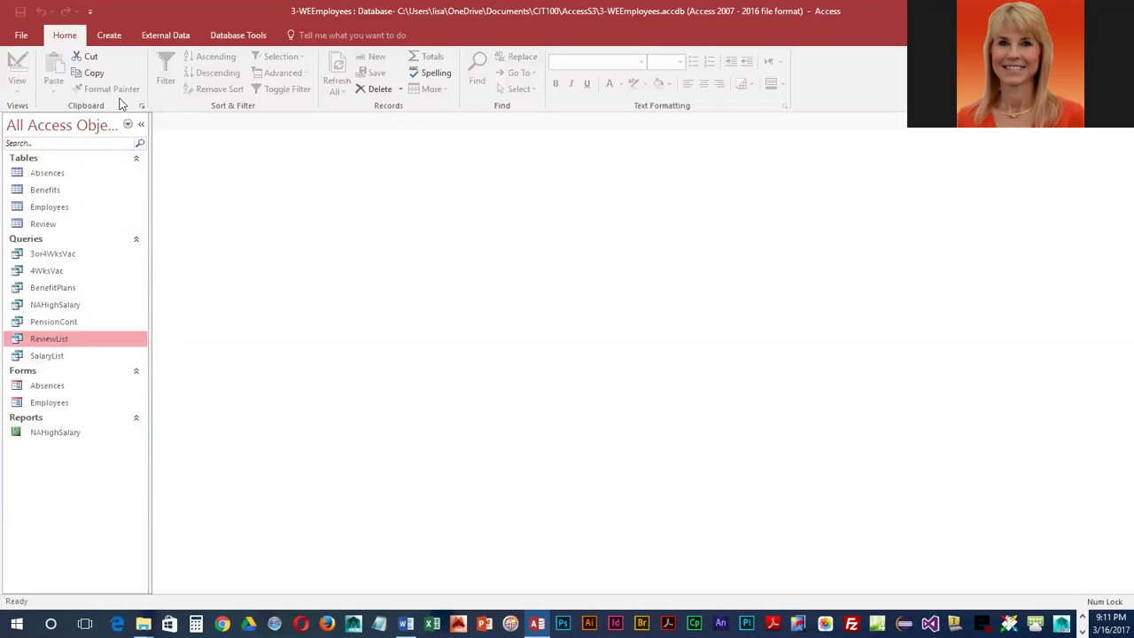
{"action": "left_click", "coordinate": [111, 36]}
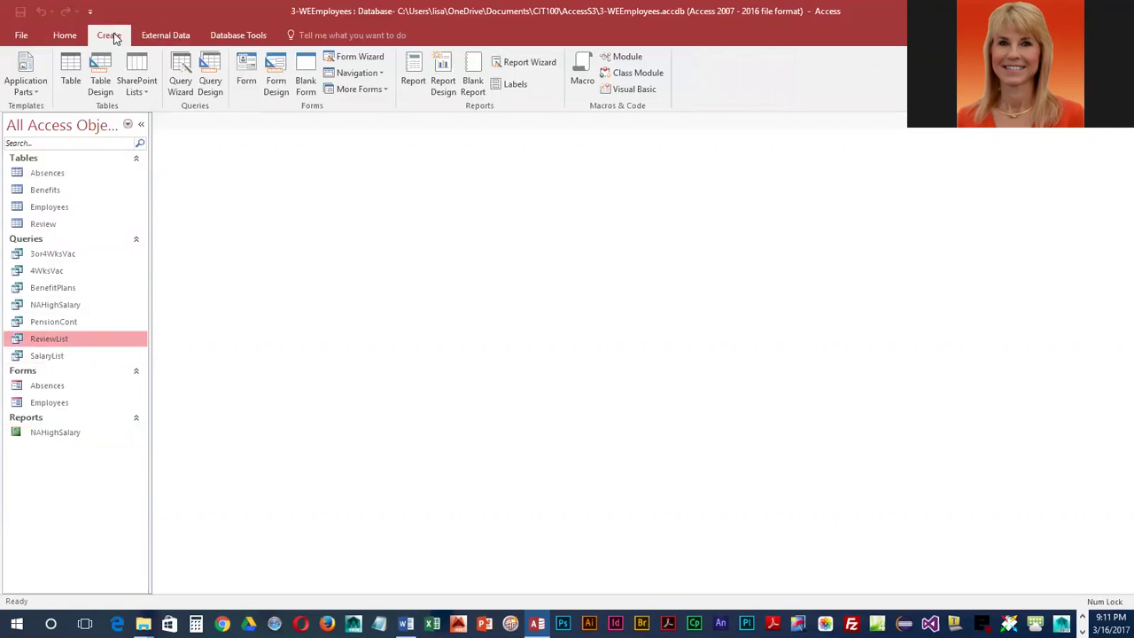
{"action": "left_click", "coordinate": [416, 71]}
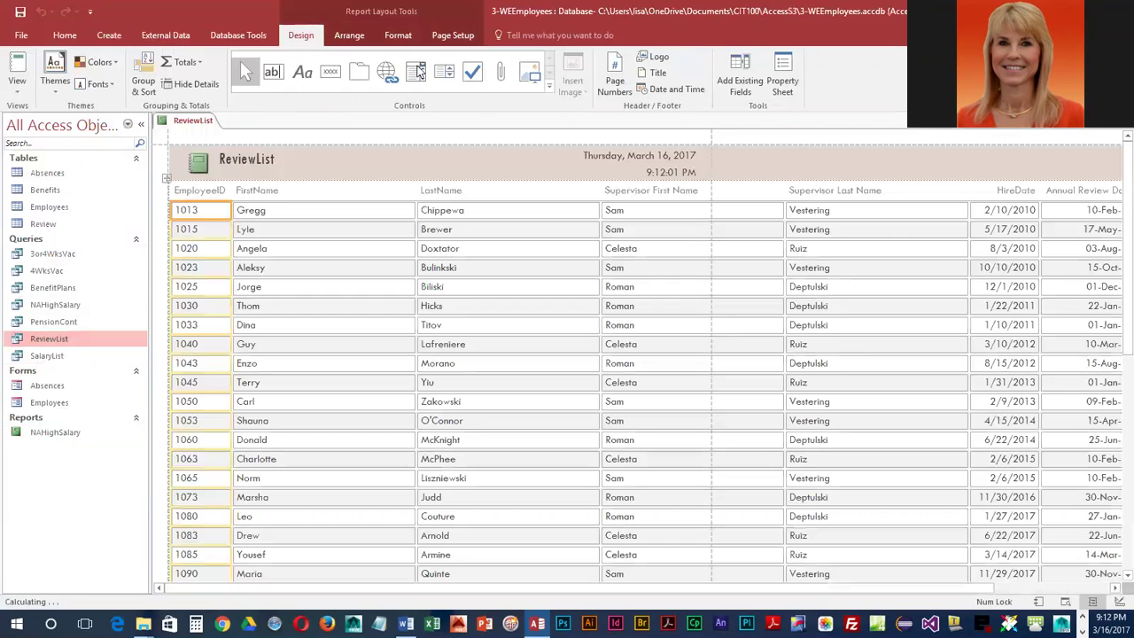
- Collapse the Navigation Pane, then select the FirstName and LastName columns
{"action": "left_click", "coordinate": [141, 124]}
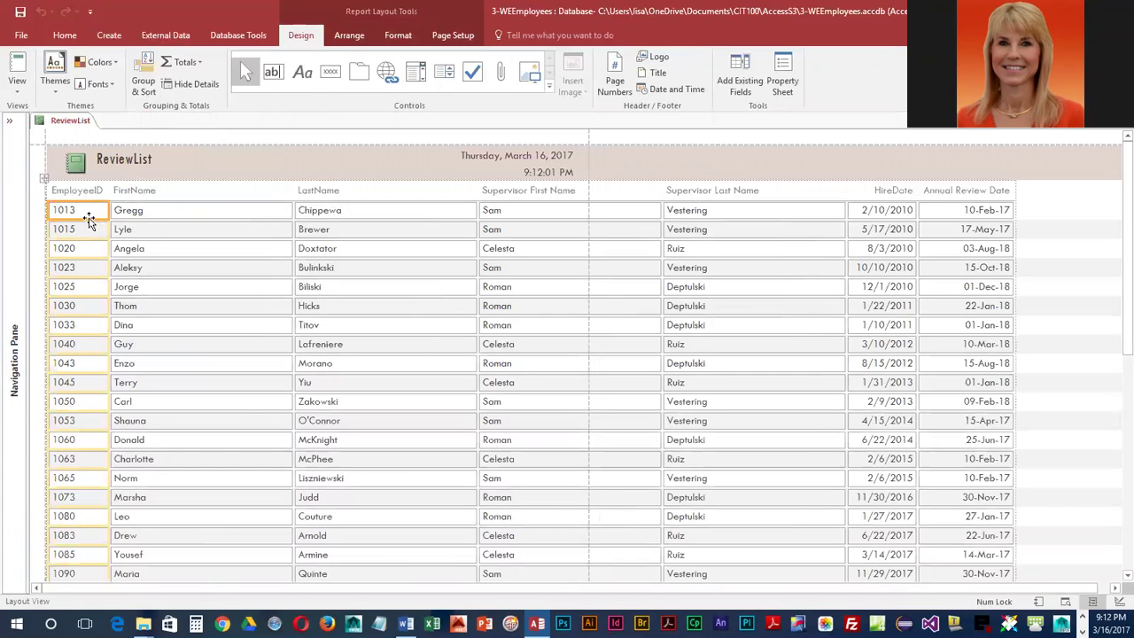
{"action": "left_click", "coordinate": [164, 216]}
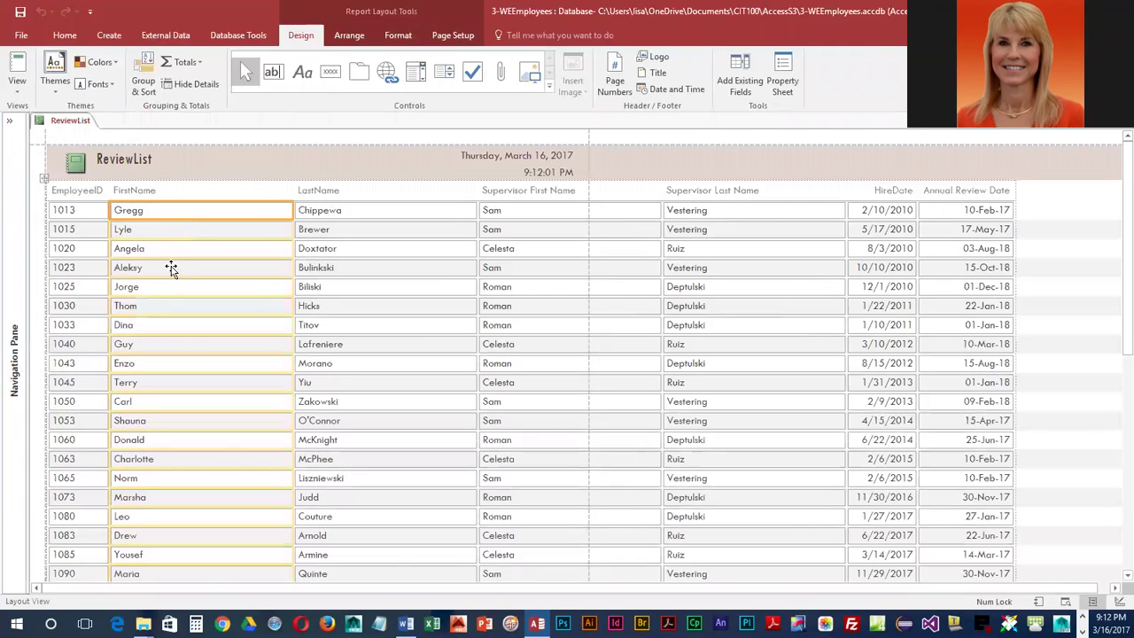
{"action": "left_click", "coordinate": [317, 215]}
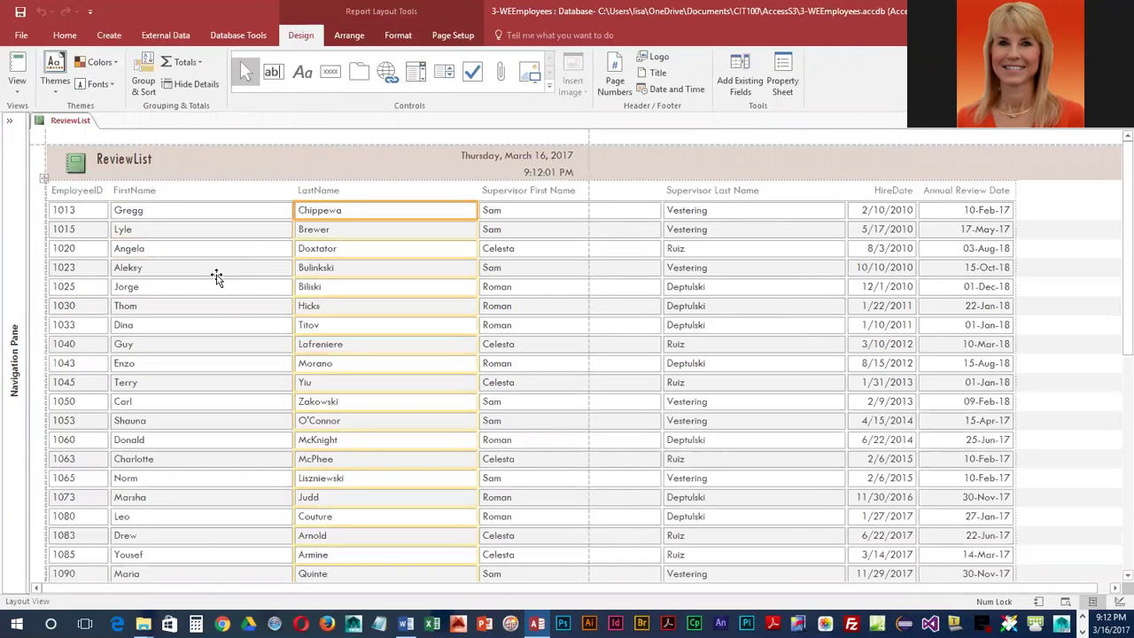
- Select the HireDate heading and values and drag the column to sit right after LastName
{"action": "left_click", "coordinate": [882, 191]}
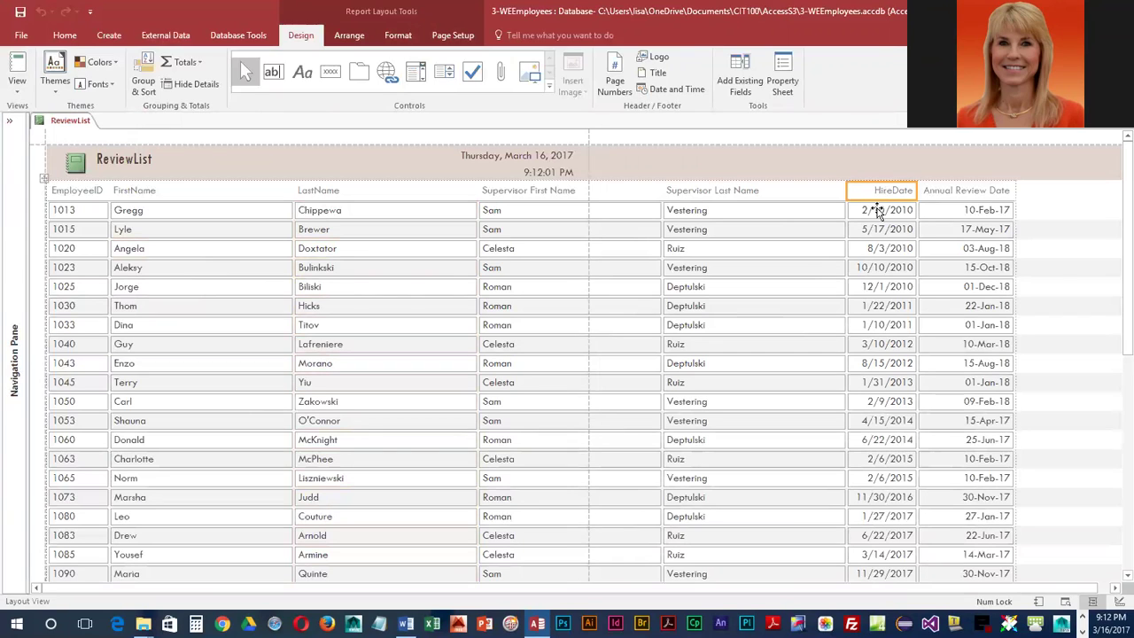
{"action": "left_click", "coordinate": [876, 211], "text": "shift"}
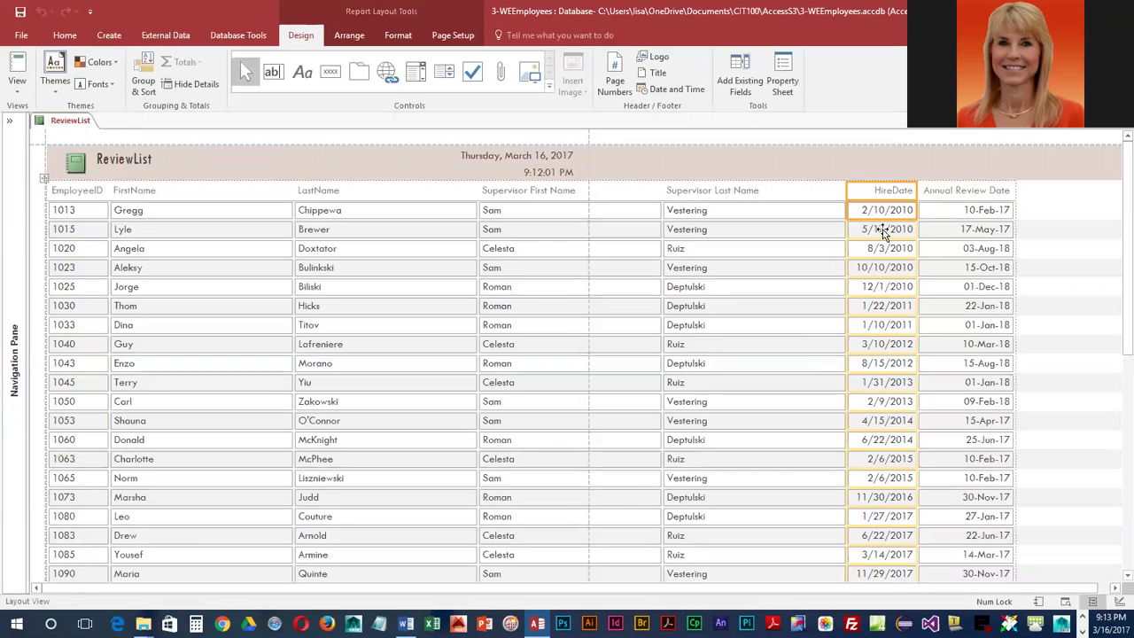
{"action": "left_click", "coordinate": [882, 230]}
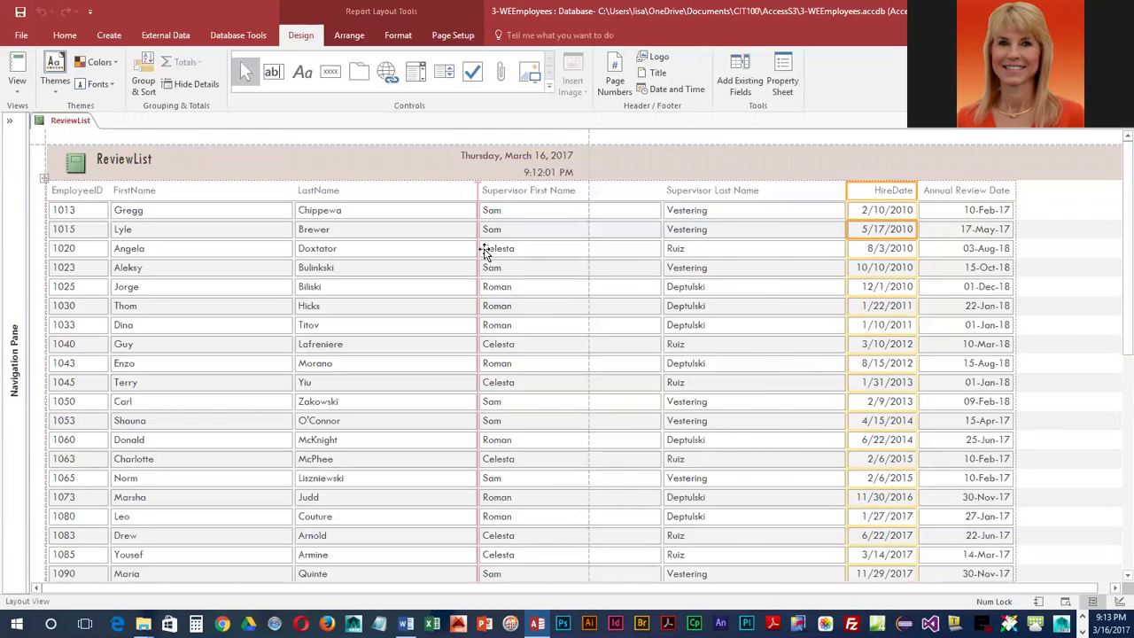
{"action": "left_click_drag", "start_coordinate": [485, 251], "coordinate": [488, 252]}
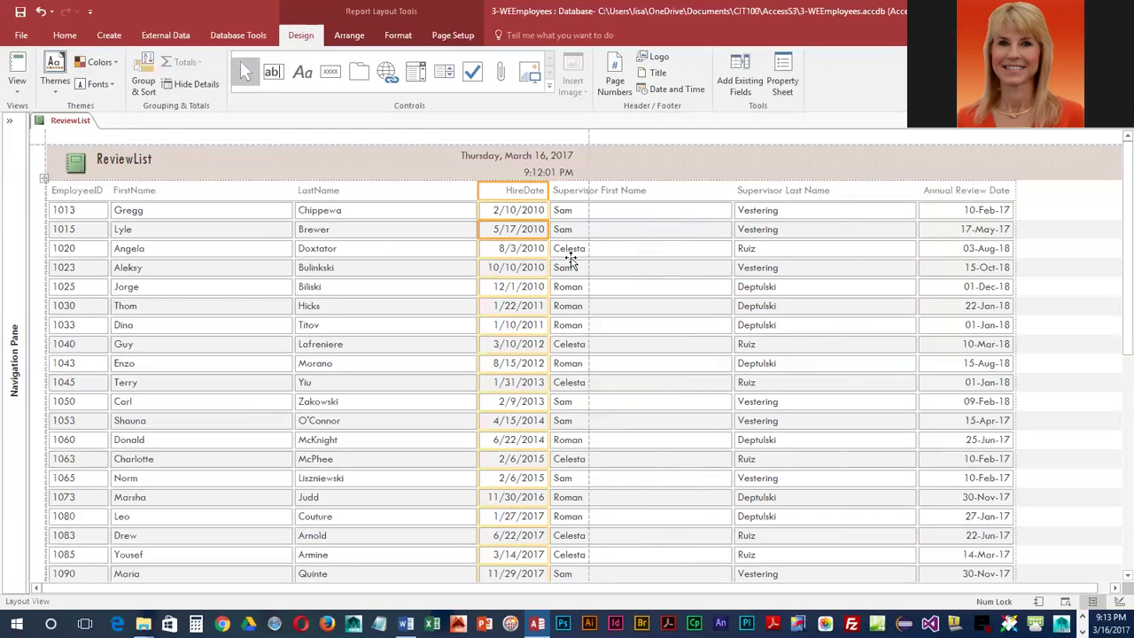
- Set the FirstName heading's width to 0.8" in the Property Sheet, then select its values
{"action": "left_click", "coordinate": [192, 191]}
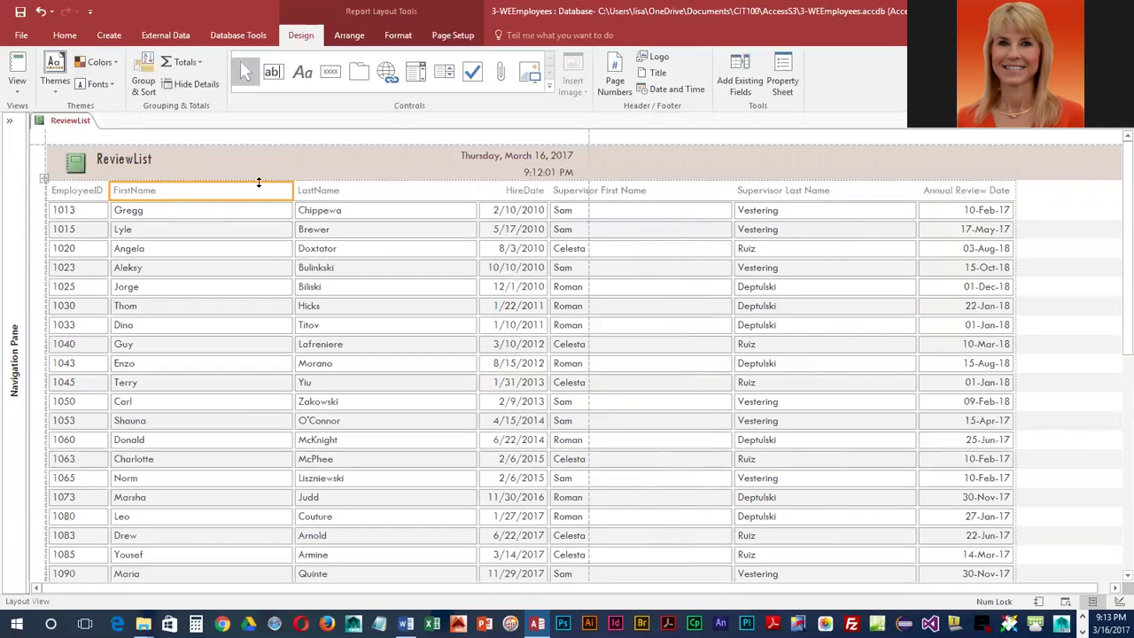
{"action": "left_click", "coordinate": [779, 79]}
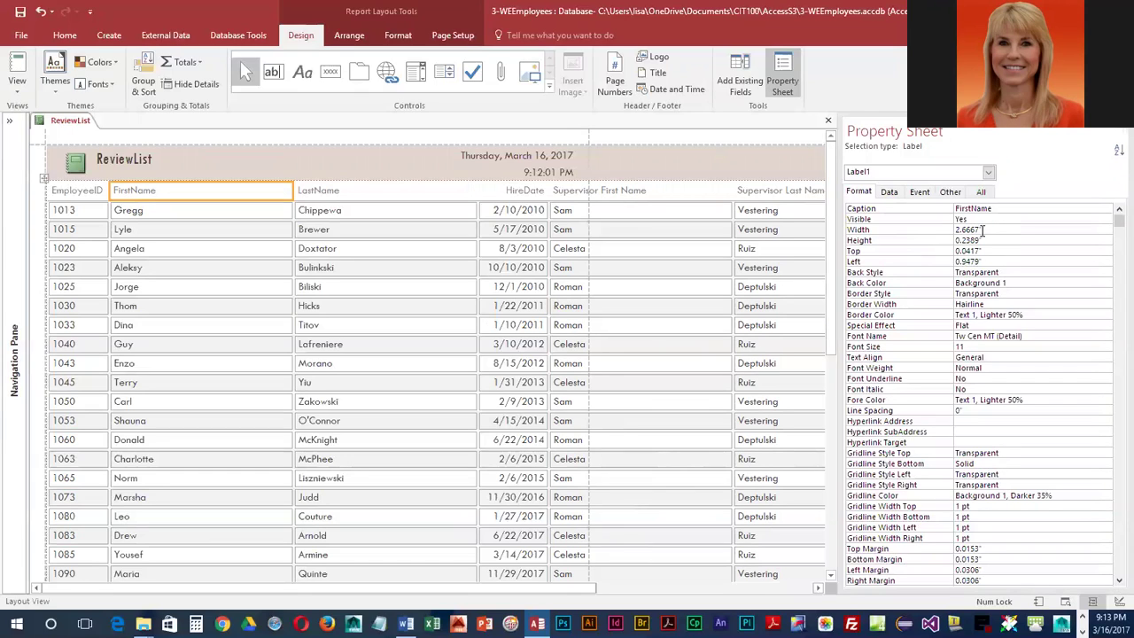
{"action": "left_click_drag", "start_coordinate": [982, 230], "coordinate": [941, 241]}
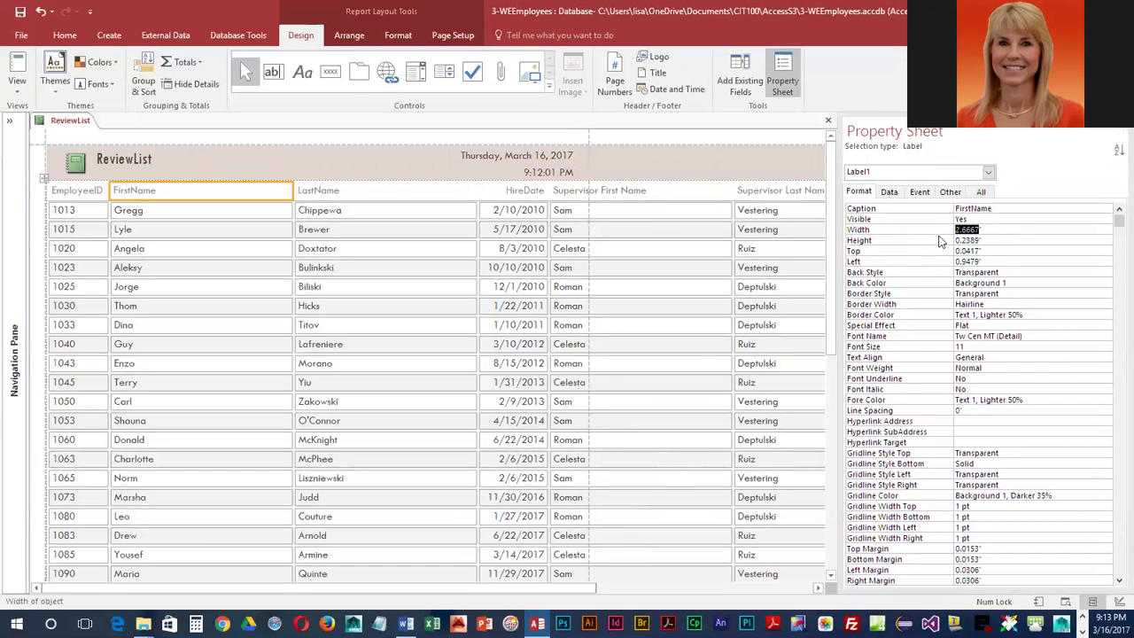
{"action": "type", "text": "0.8"}
{"action": "key", "text": "Return"}
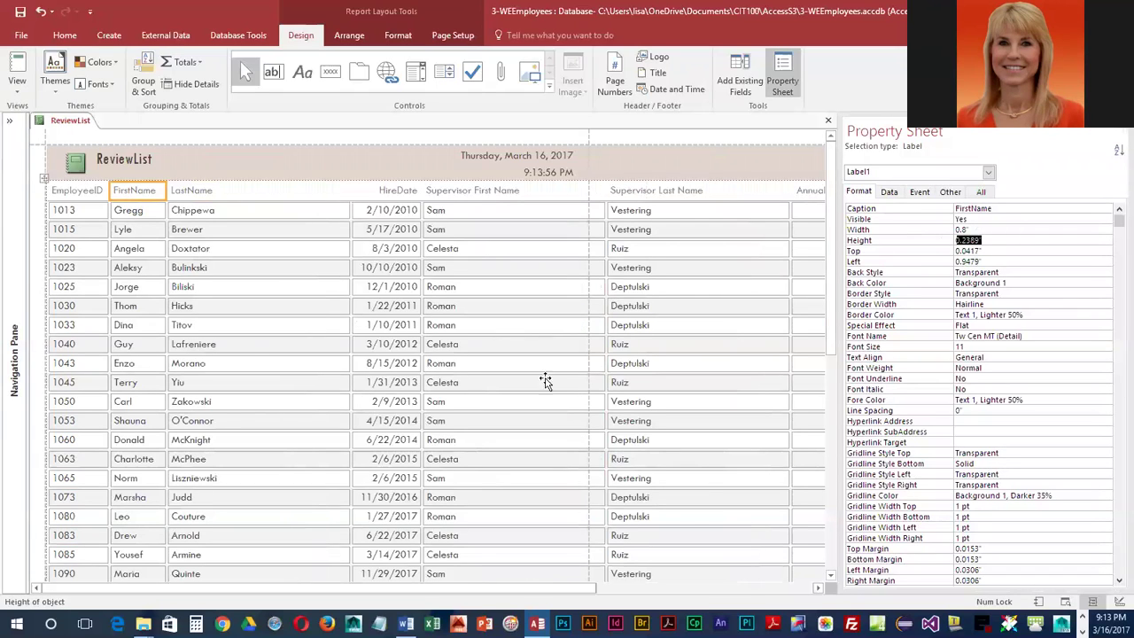
{"action": "left_click", "coordinate": [146, 213], "text": "shift"}
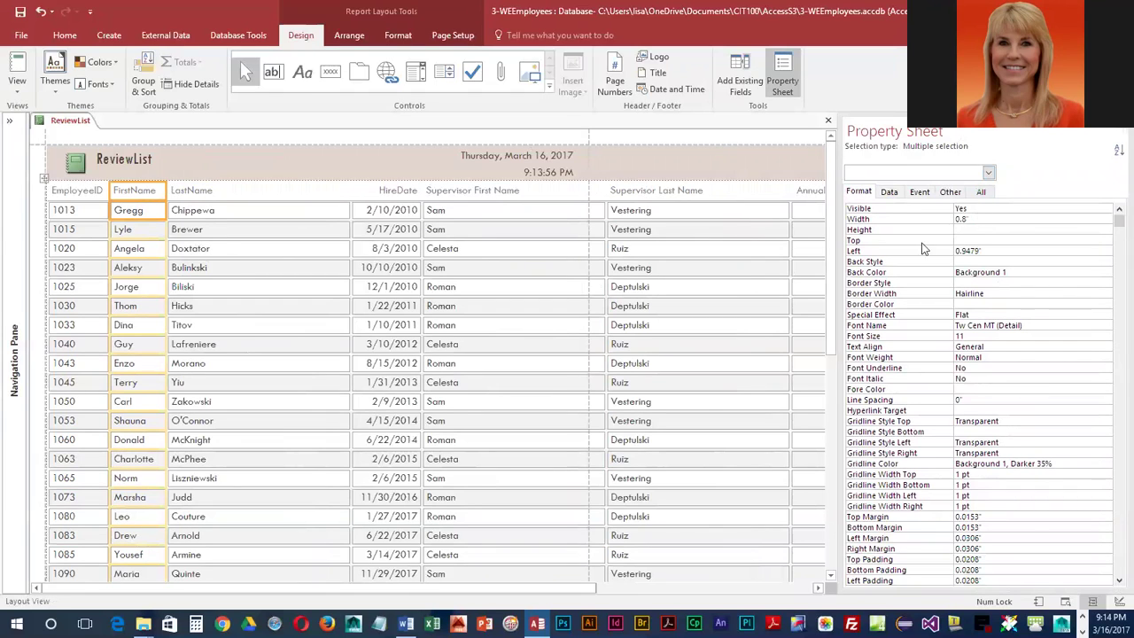
- Drag the LastName heading's right edge left to narrow the column to about 0.885"
{"action": "left_click", "coordinate": [308, 194]}
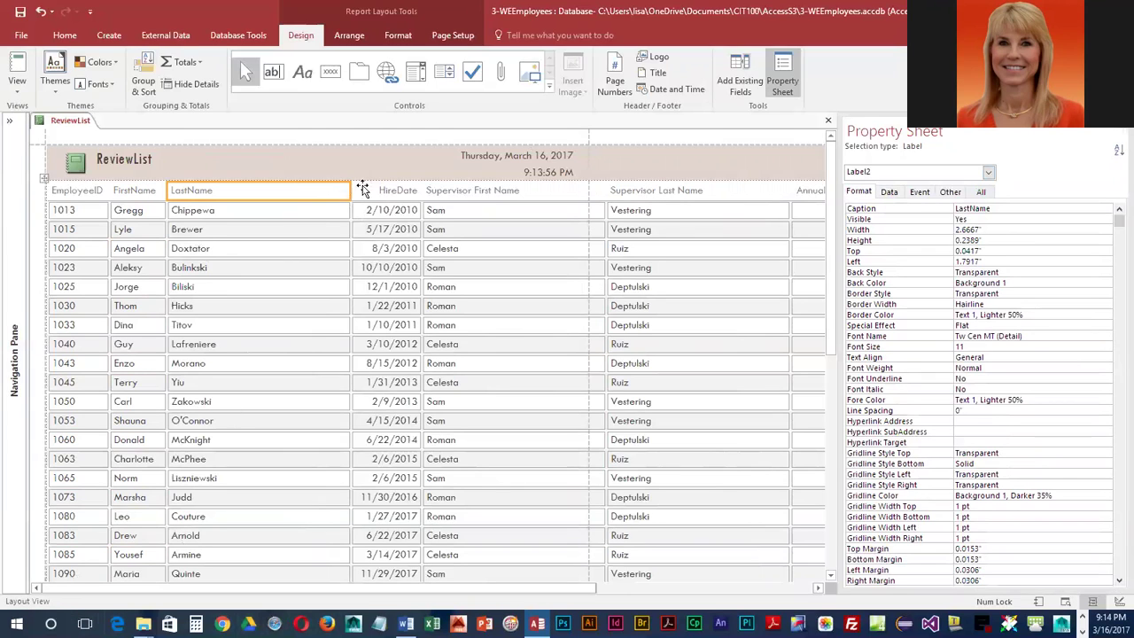
{"action": "left_click_drag", "start_coordinate": [348, 188], "coordinate": [276, 189]}
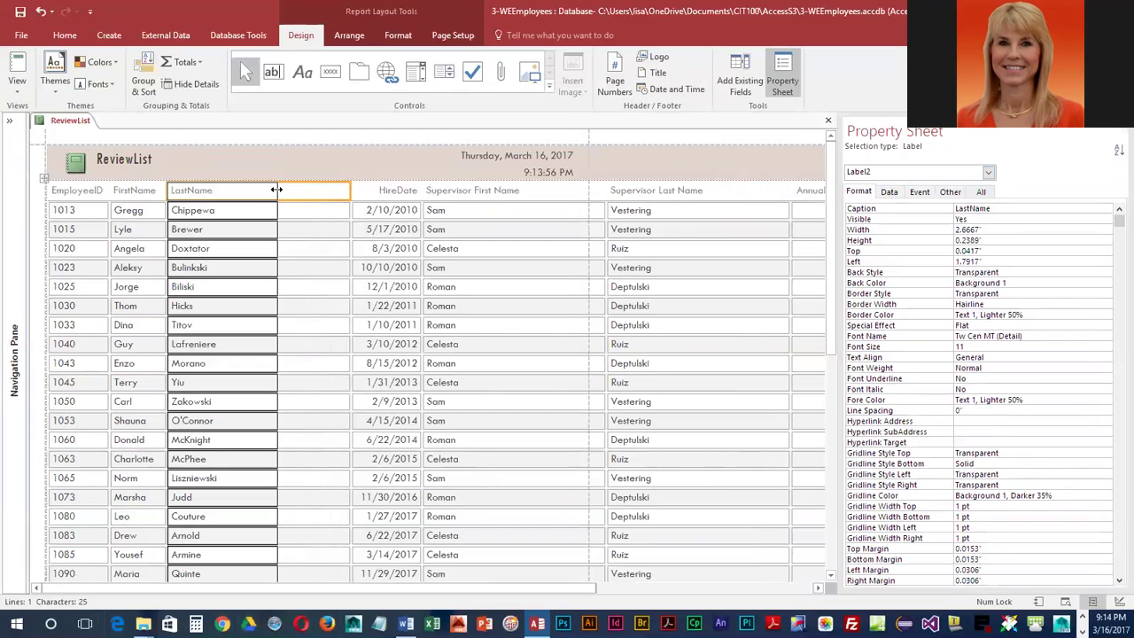
{"action": "left_click_drag", "start_coordinate": [277, 189], "coordinate": [223, 206]}
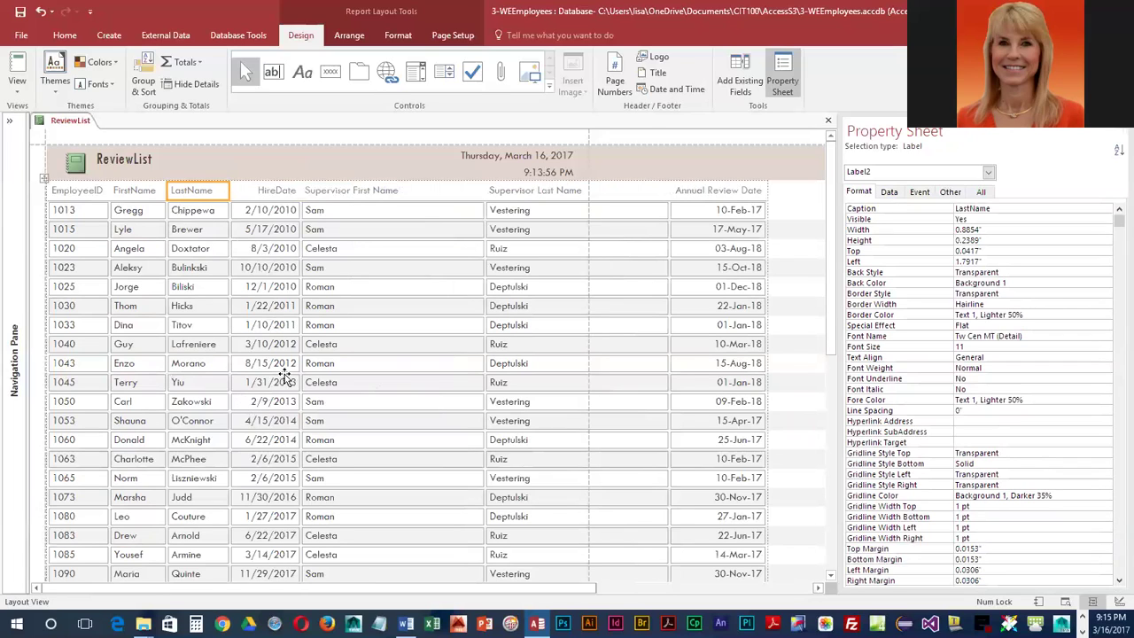
- Narrow the Supervisor First Name column by dragging its right edge left
{"action": "left_click", "coordinate": [385, 189]}
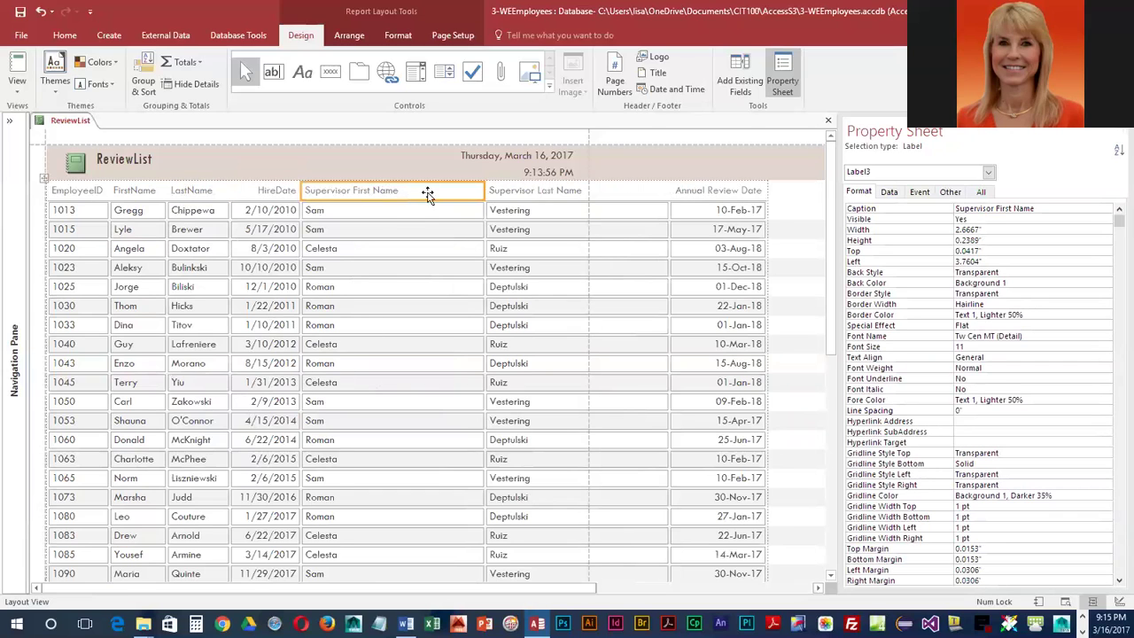
{"action": "left_click_drag", "start_coordinate": [483, 190], "coordinate": [436, 191]}
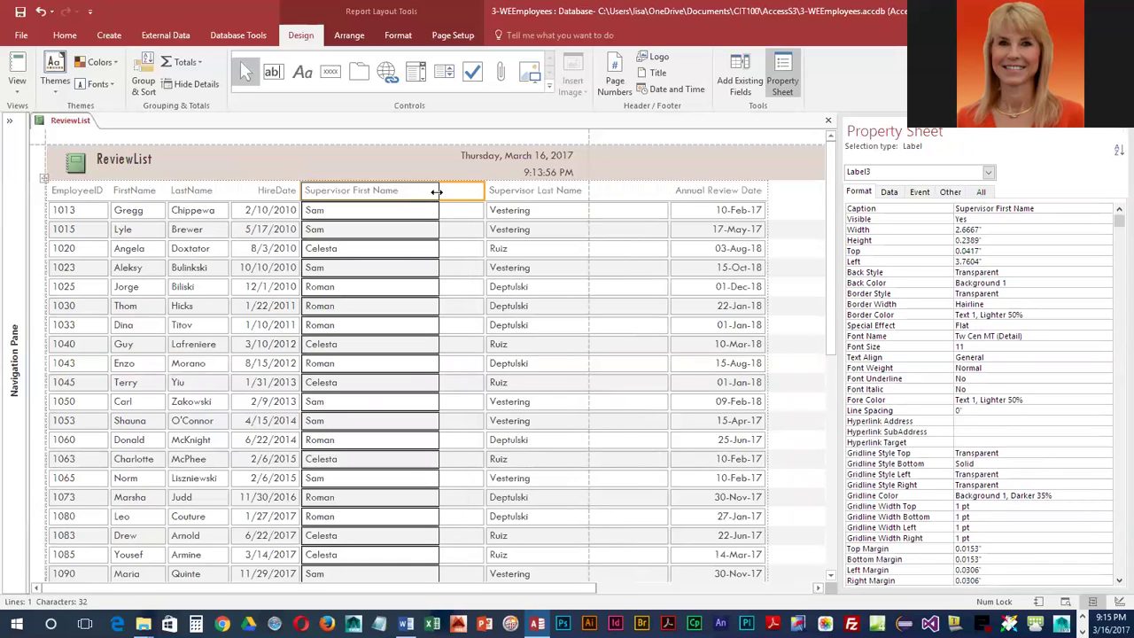
{"action": "left_click_drag", "start_coordinate": [437, 192], "coordinate": [406, 191]}
- Narrow the Supervisor Last Name column the same way and close the Property Sheet
{"action": "left_click", "coordinate": [451, 191]}
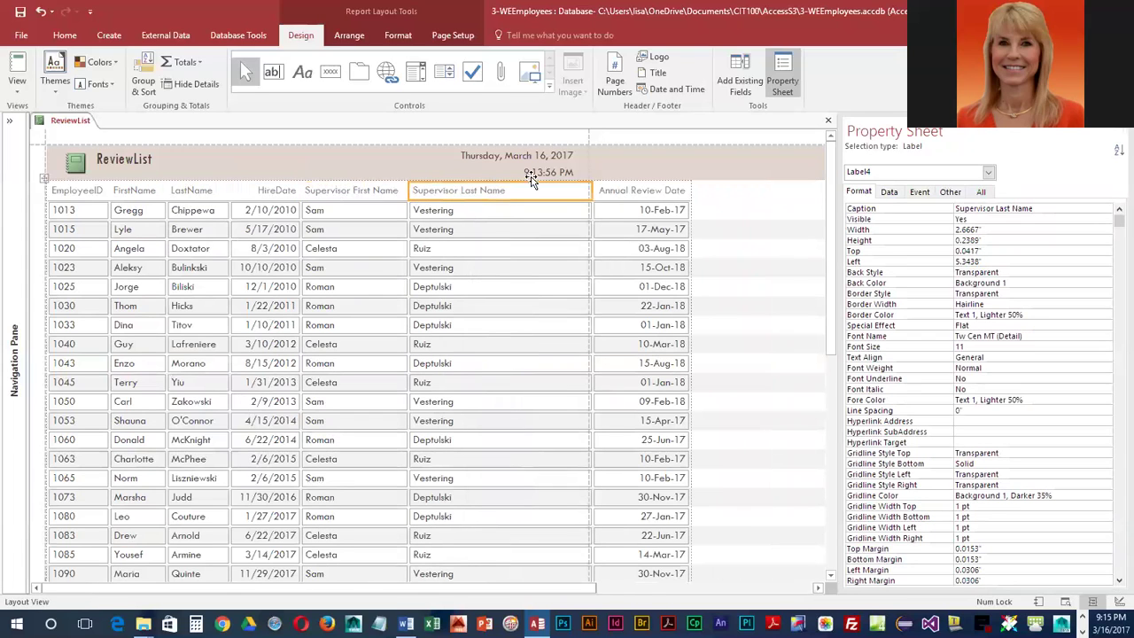
{"action": "left_click_drag", "start_coordinate": [590, 193], "coordinate": [516, 202]}
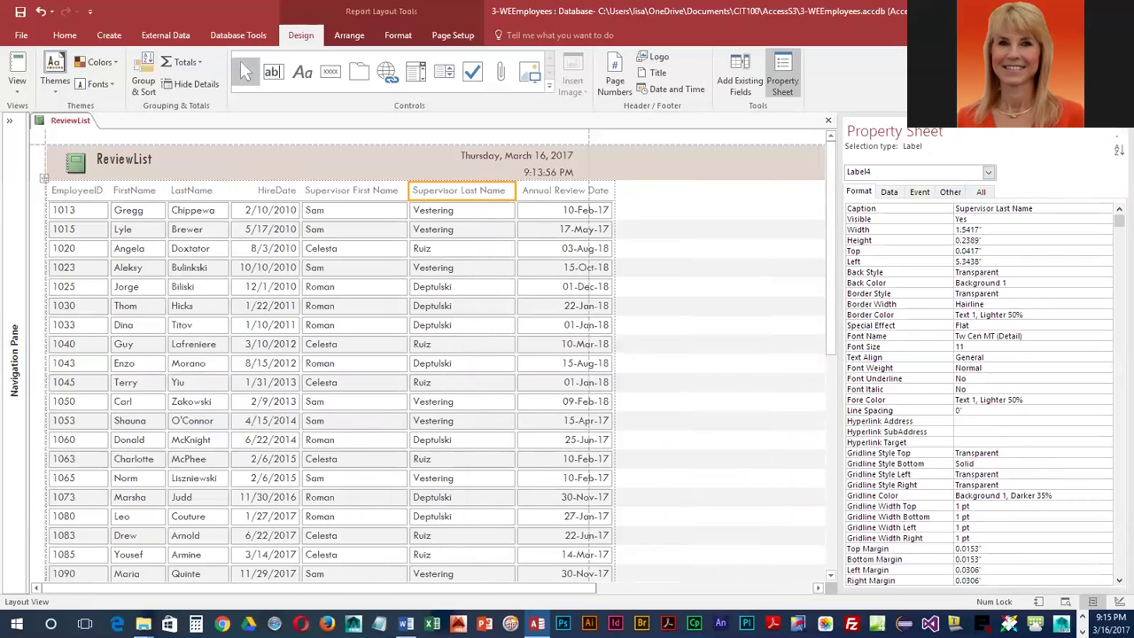
{"action": "key", "text": "F4"}
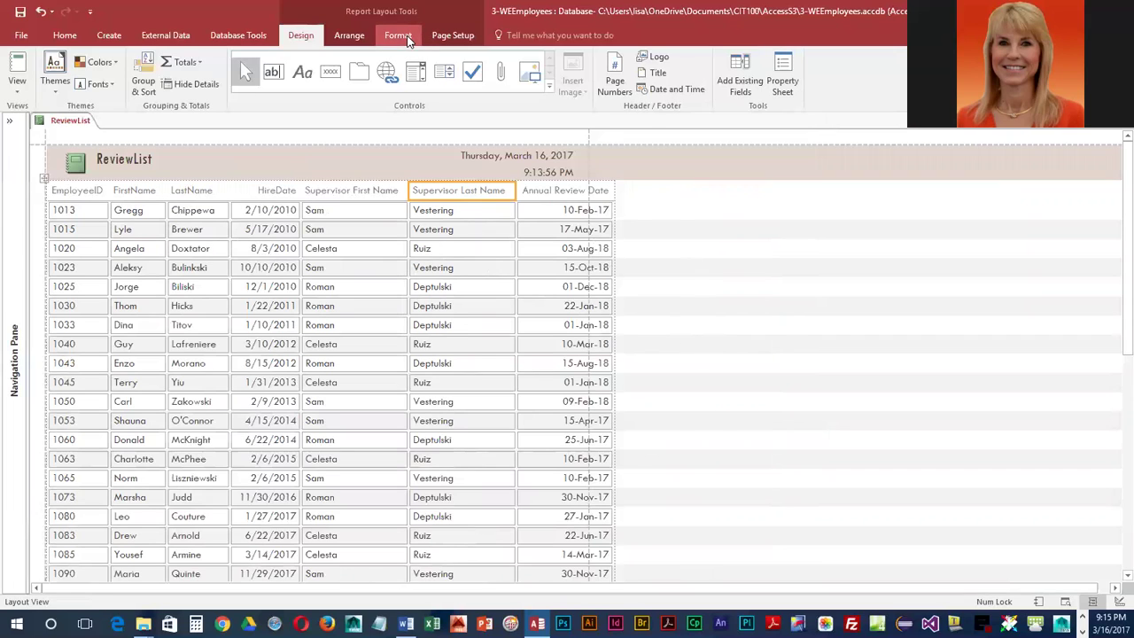
- Set the ReviewList report's orientation to Landscape so all columns fit the page
{"action": "left_click", "coordinate": [452, 35]}
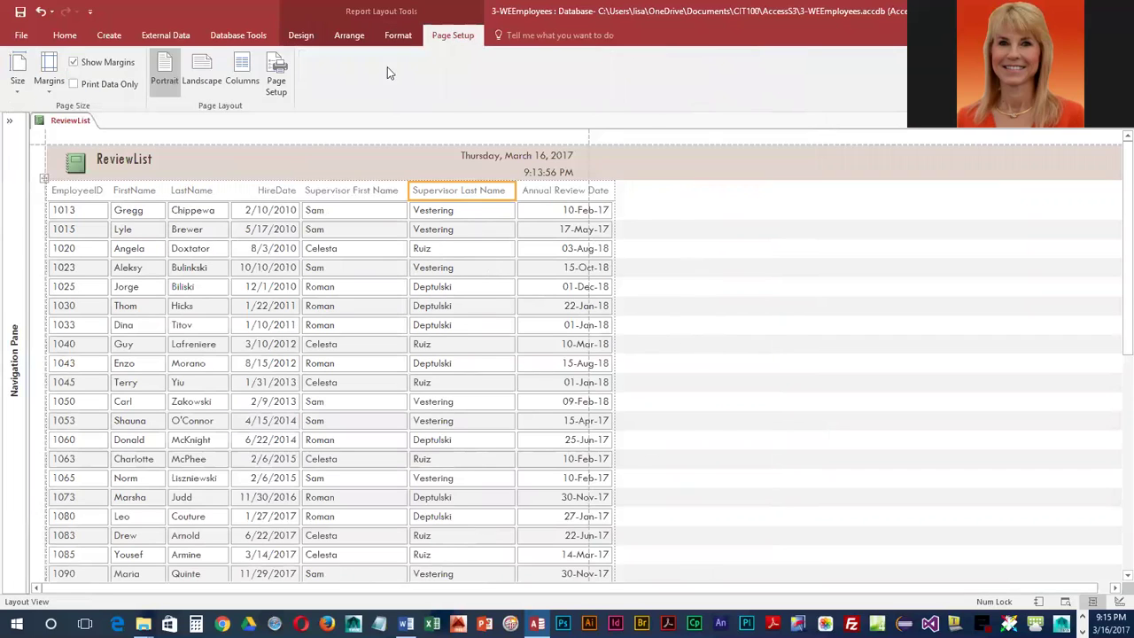
{"action": "left_click", "coordinate": [203, 68]}
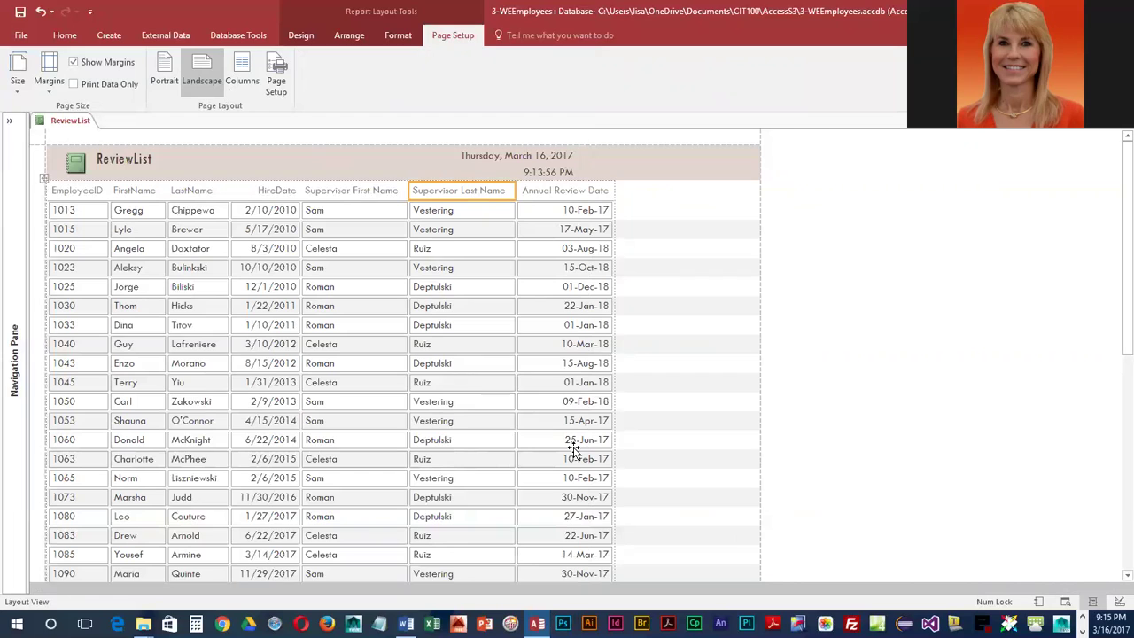
- Edit the report title from 'ReviewList' to 'Employee Review List'
{"action": "left_click", "coordinate": [142, 166]}
{"action": "left_click", "coordinate": [310, 37]}
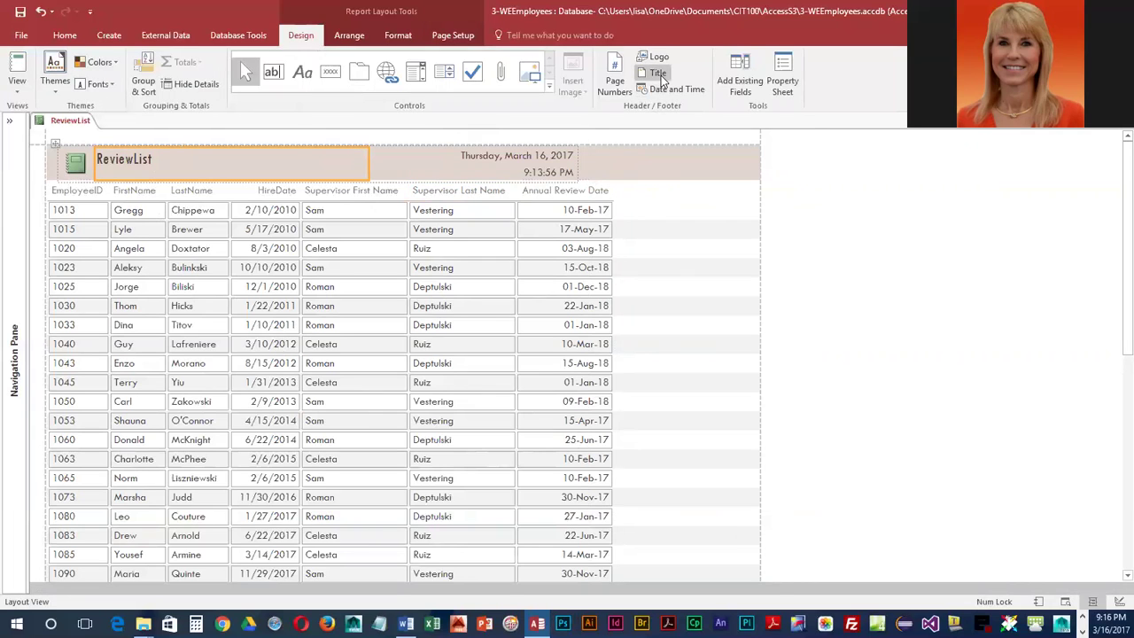
{"action": "left_click", "coordinate": [660, 74]}
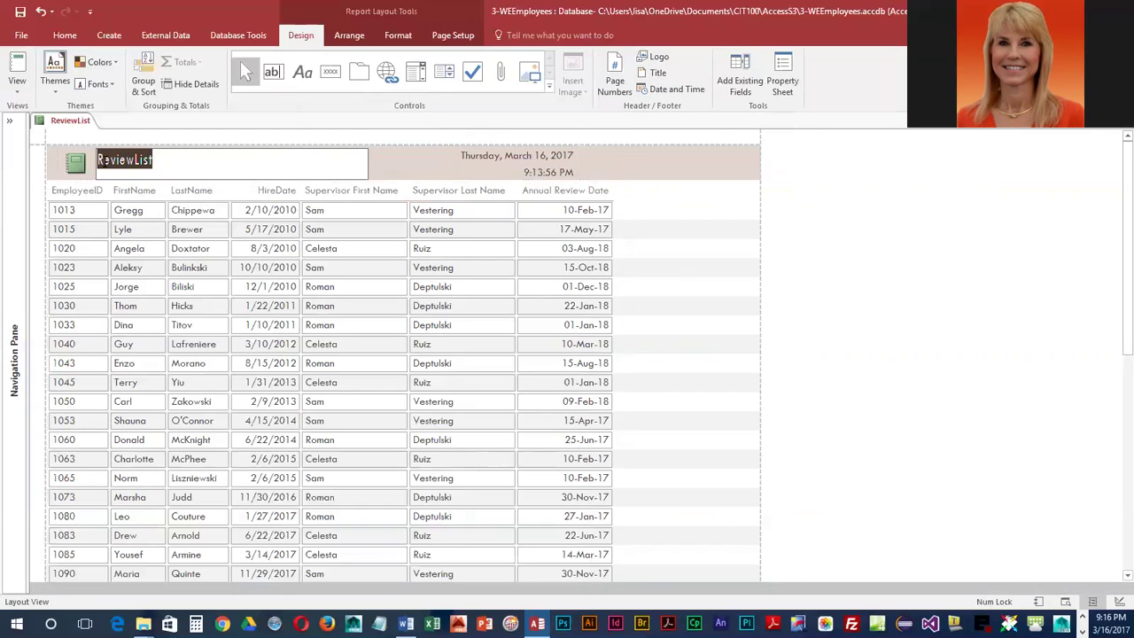
{"action": "left_click", "coordinate": [98, 159]}
{"action": "type", "text": "Employ"}
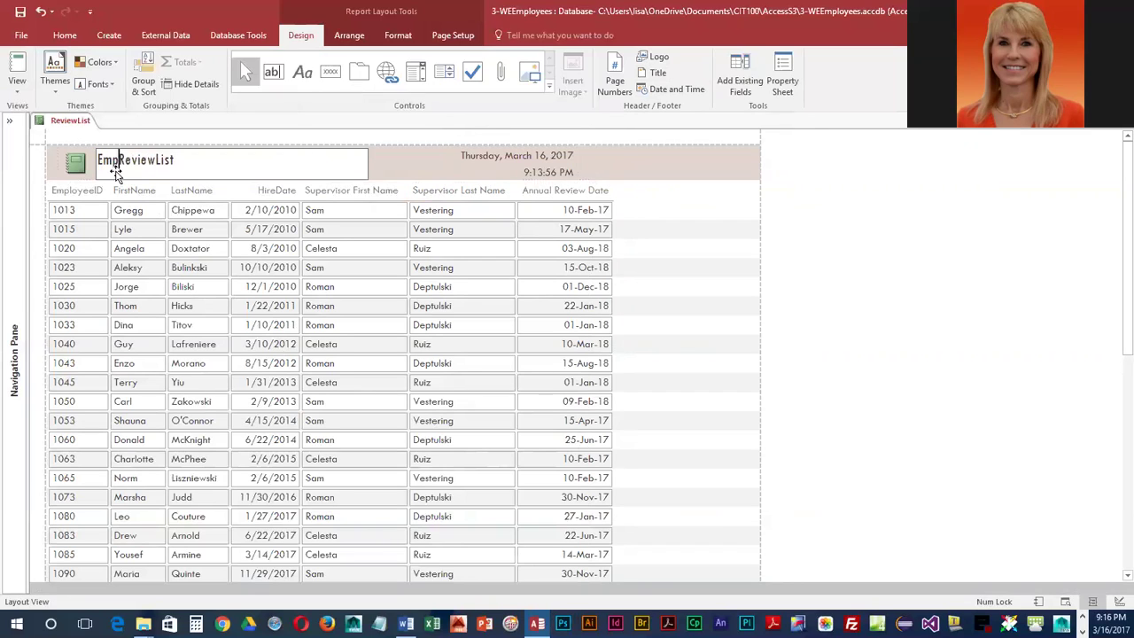
{"action": "type", "text": "ee"}
{"action": "key", "text": "Right"}
{"action": "key", "text": "Right"}
{"action": "key", "text": "Right"}
{"action": "key", "text": "Right"}
{"action": "key", "text": "Right"}
{"action": "key", "text": "Right"}
{"action": "key", "text": "Return"}
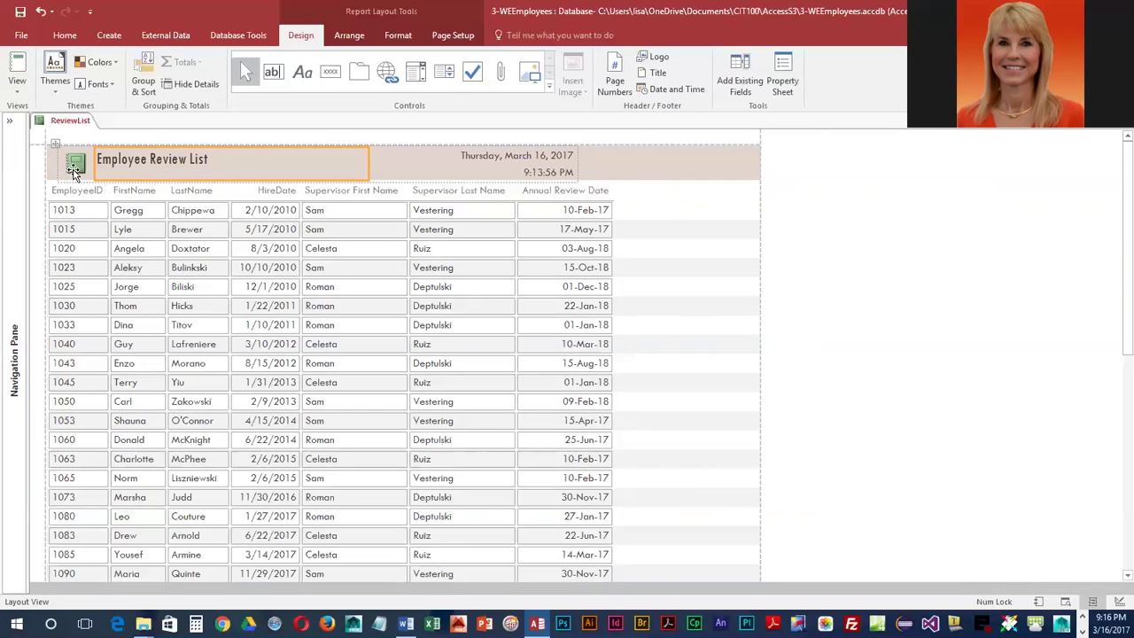
- Select the logo image in the report header and delete it
{"action": "left_click", "coordinate": [74, 168]}
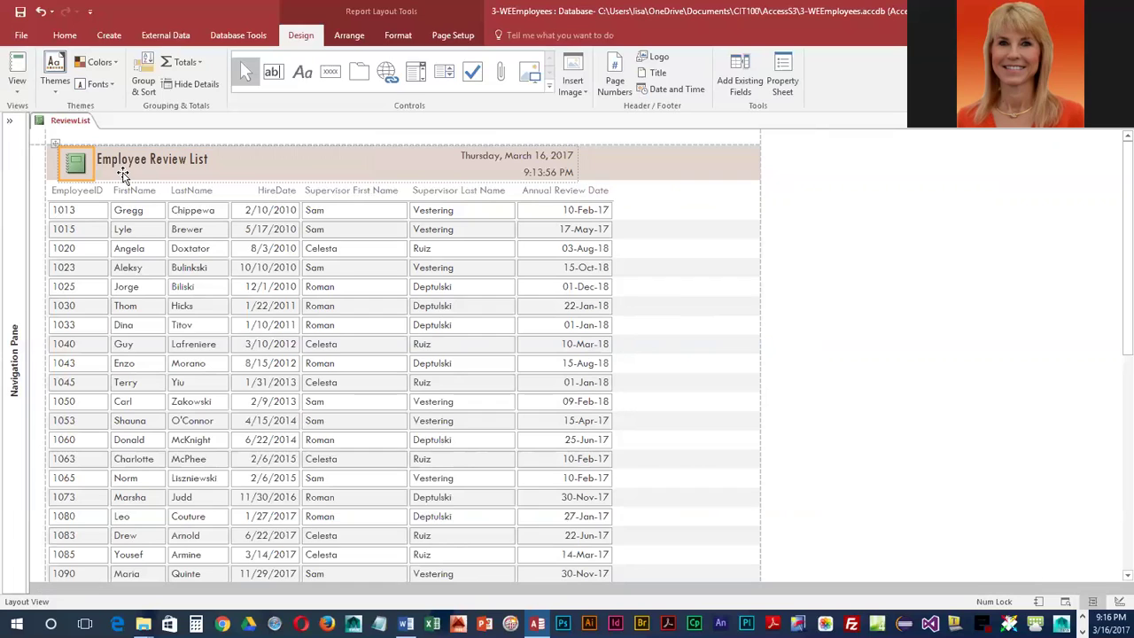
{"action": "key", "text": "Delete"}
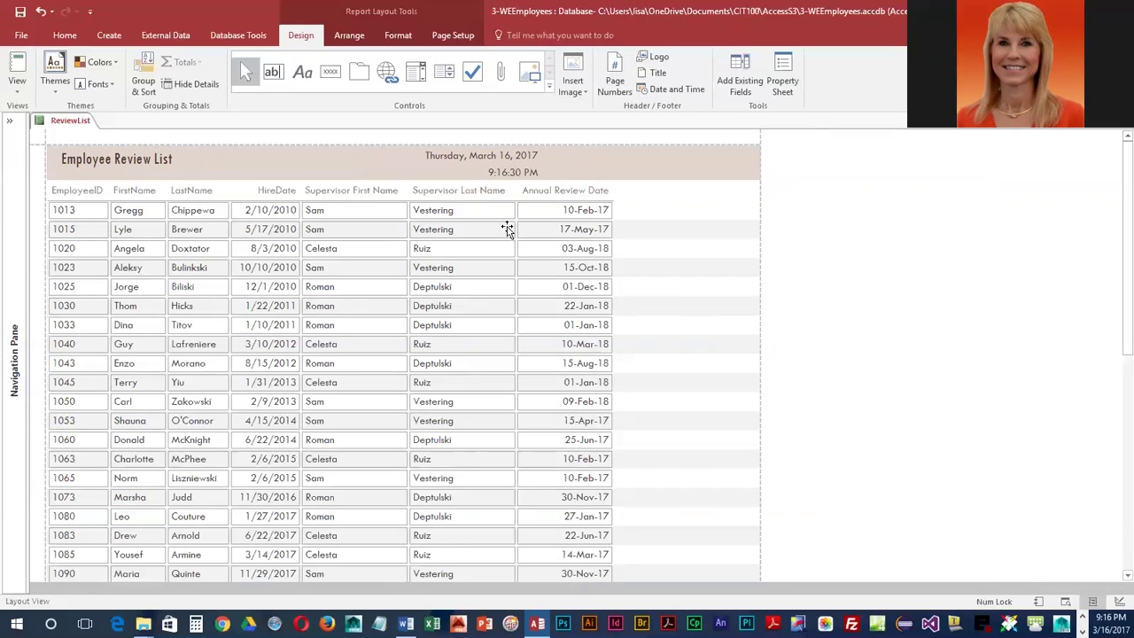
- Stretch the header's date and time controls right to the Annual Review Date column's edge
{"action": "left_click", "coordinate": [482, 160]}
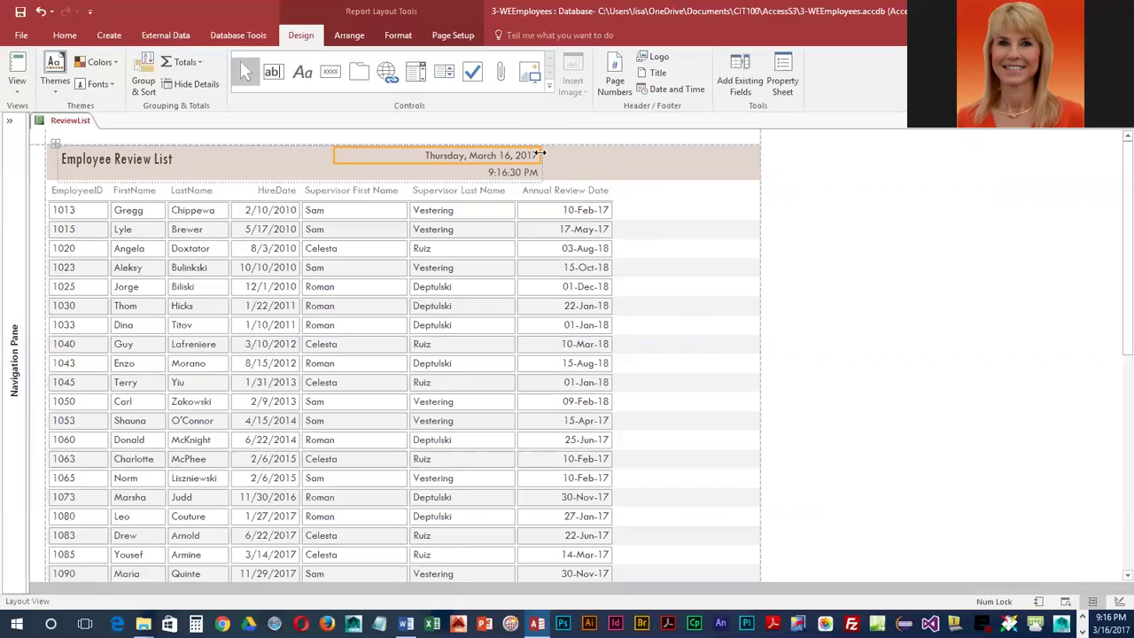
{"action": "left_click_drag", "start_coordinate": [545, 160], "coordinate": [617, 154]}
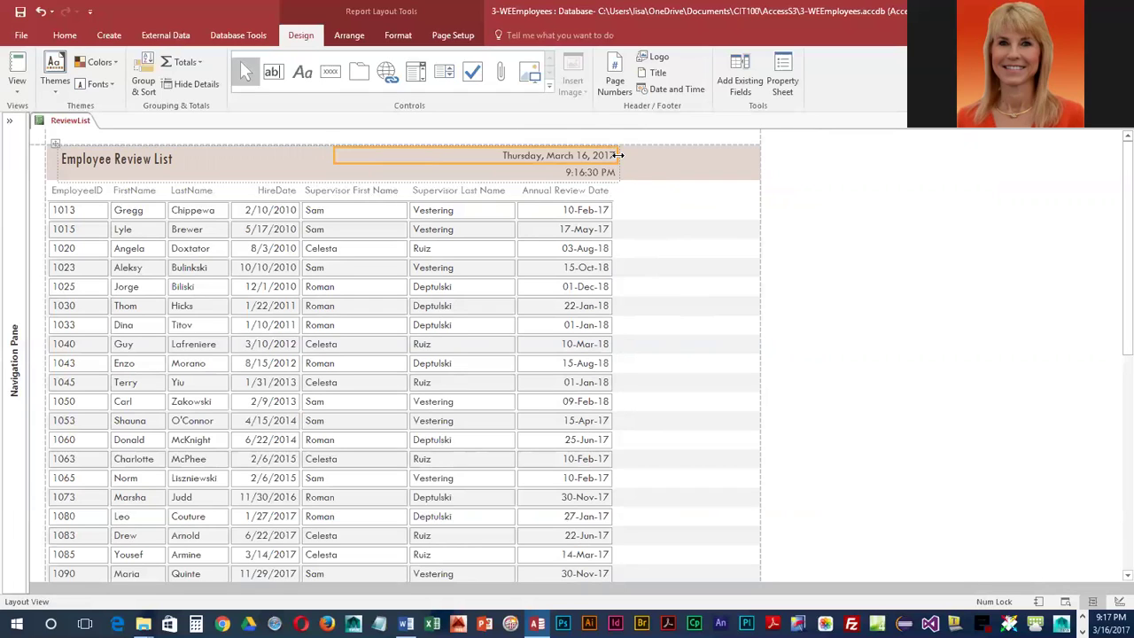
{"action": "left_click_drag", "start_coordinate": [618, 155], "coordinate": [612, 155]}
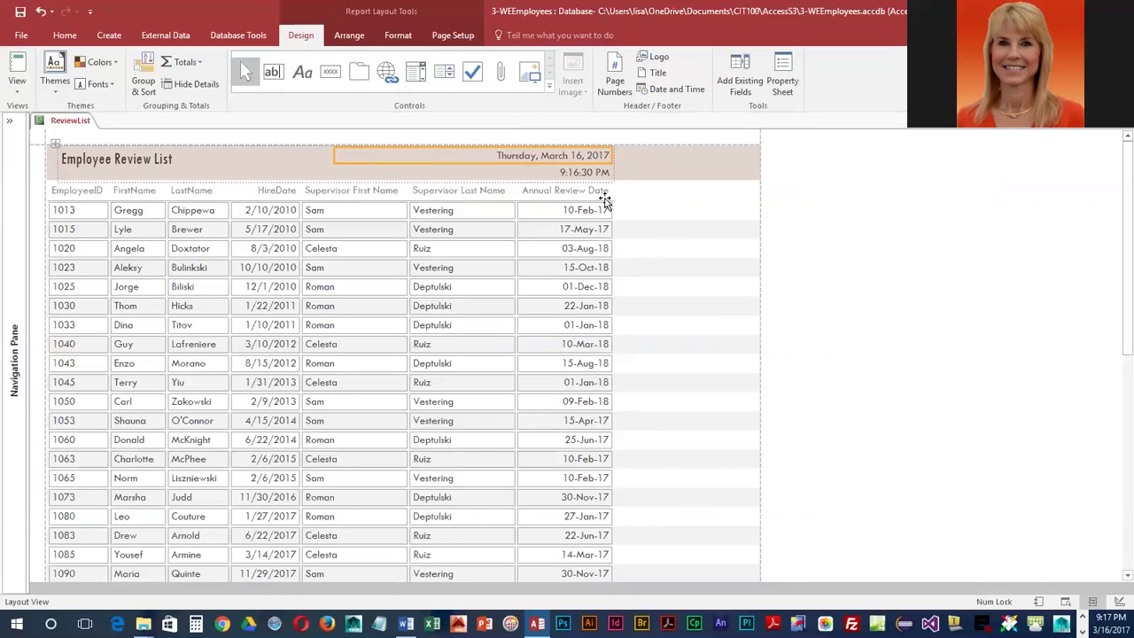
- Delete the record count total of 22 below the employee list
{"action": "scroll", "coordinate": [690, 354], "scroll_direction": "down", "scroll_amount": 3}
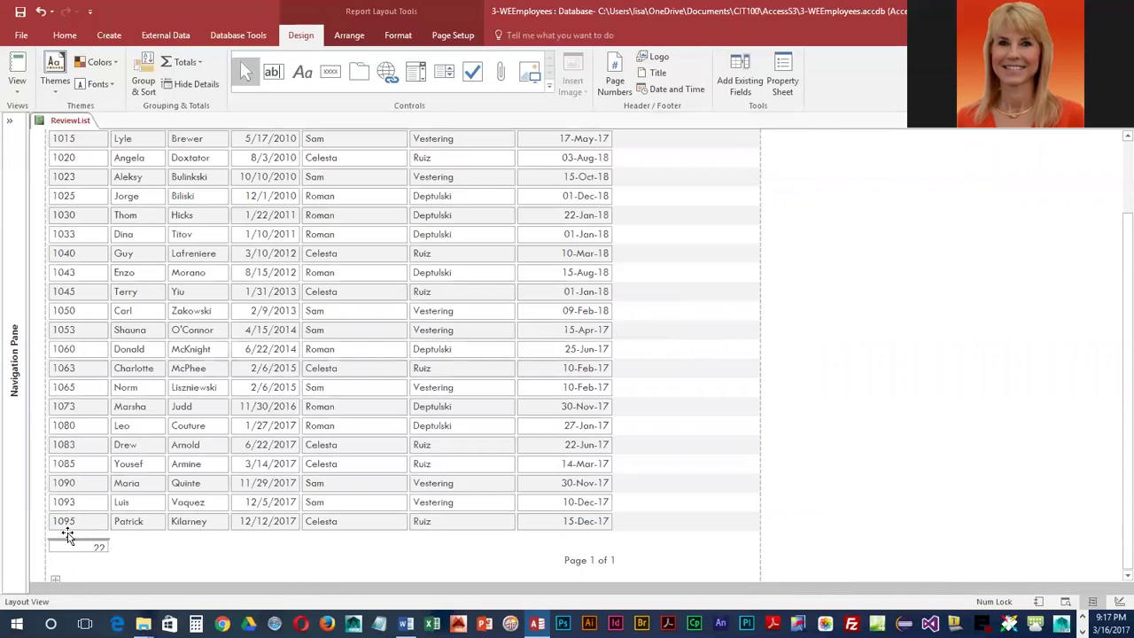
{"action": "scroll", "coordinate": [75, 523], "scroll_direction": "up", "scroll_amount": 3}
{"action": "scroll", "coordinate": [83, 499], "scroll_direction": "down", "scroll_amount": 3}
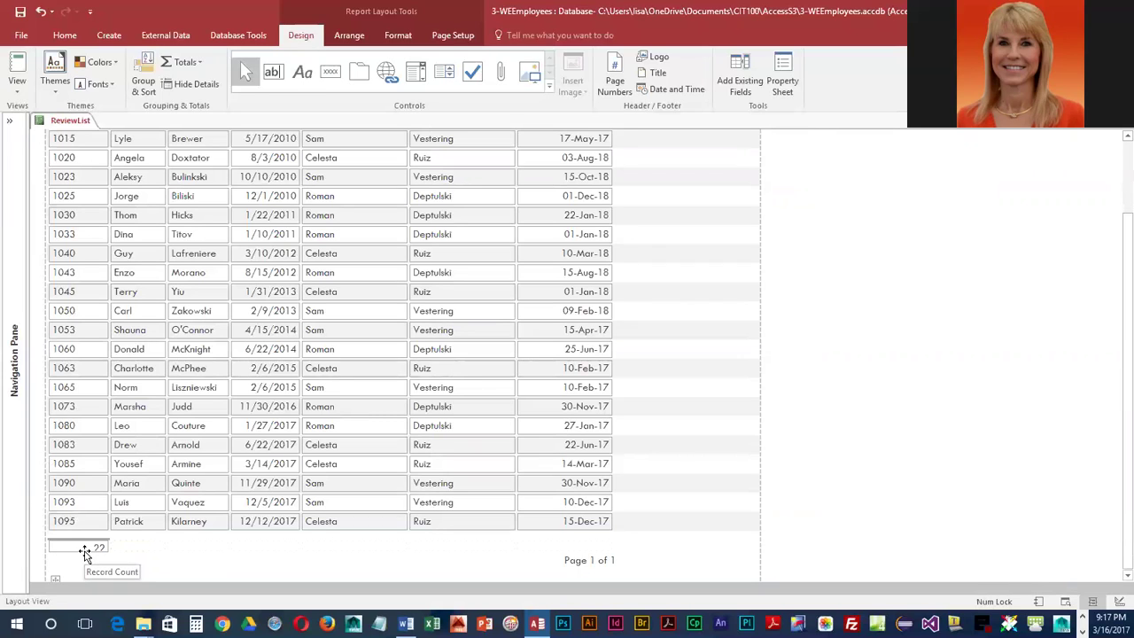
{"action": "left_click", "coordinate": [85, 551]}
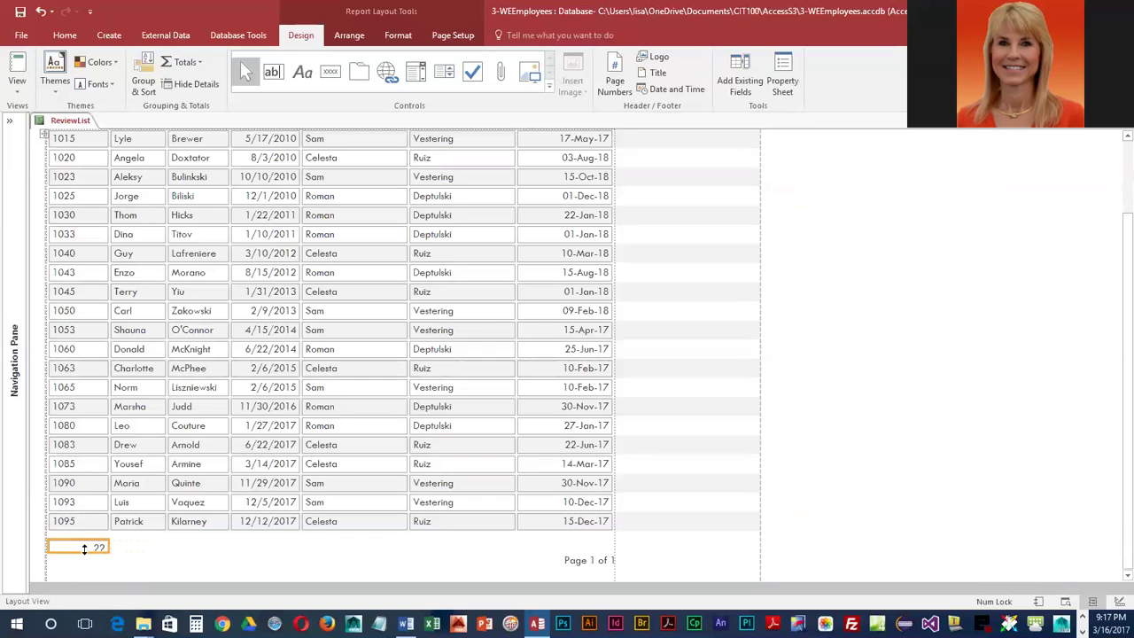
- Delete the empty box left beneath the last employee record
{"action": "scroll", "coordinate": [83, 547], "scroll_direction": "up", "scroll_amount": 5}
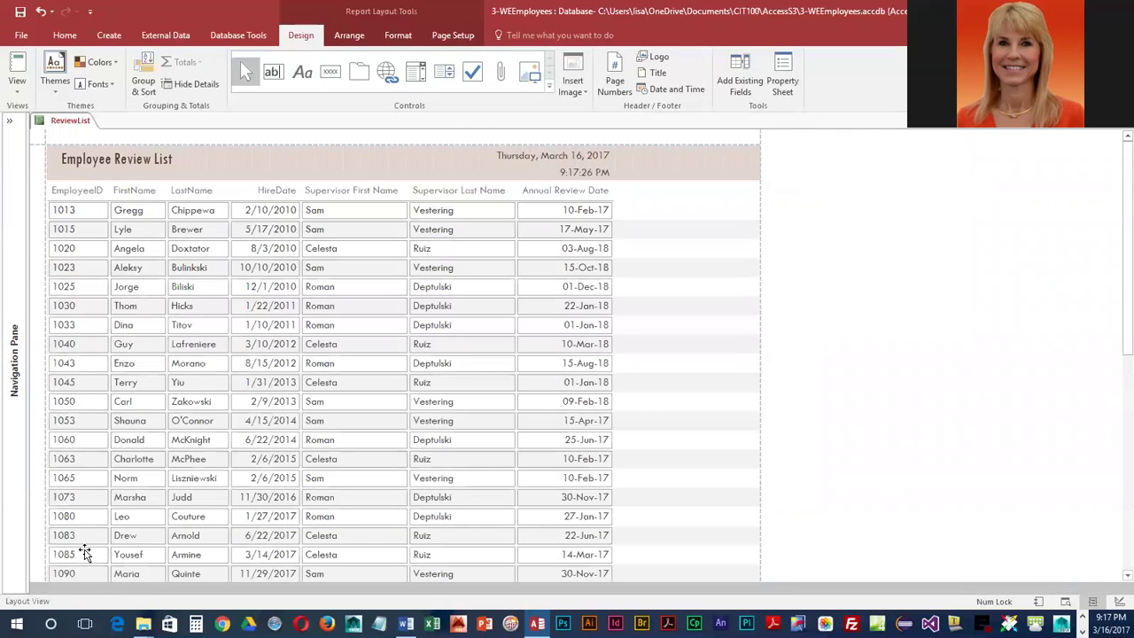
{"action": "scroll", "coordinate": [73, 558], "scroll_direction": "down", "scroll_amount": 5}
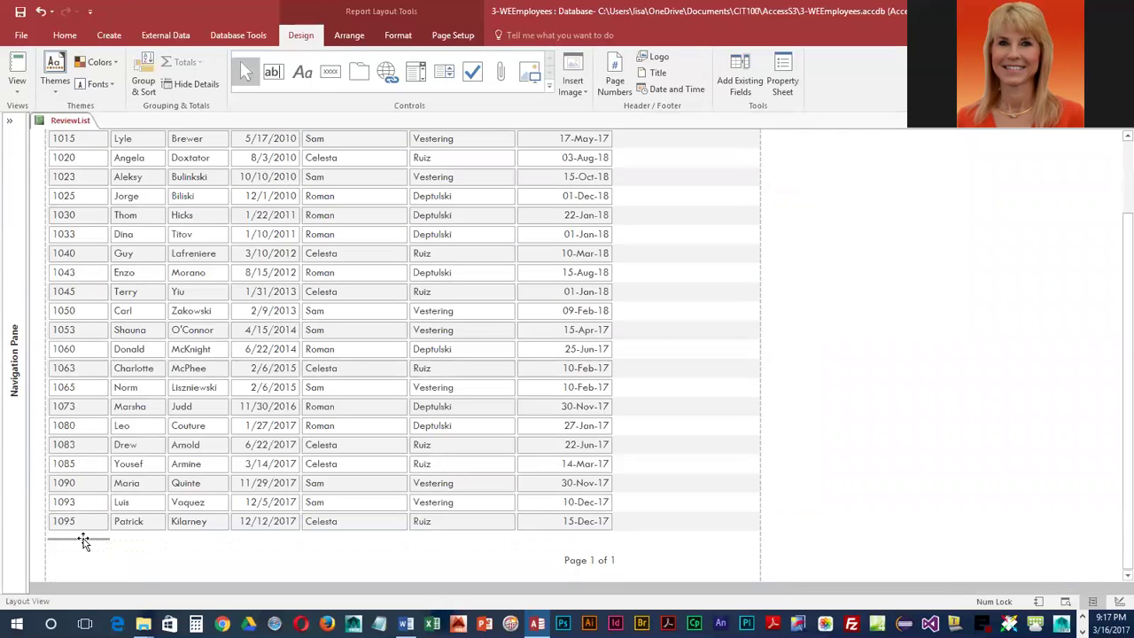
{"action": "left_click", "coordinate": [76, 543]}
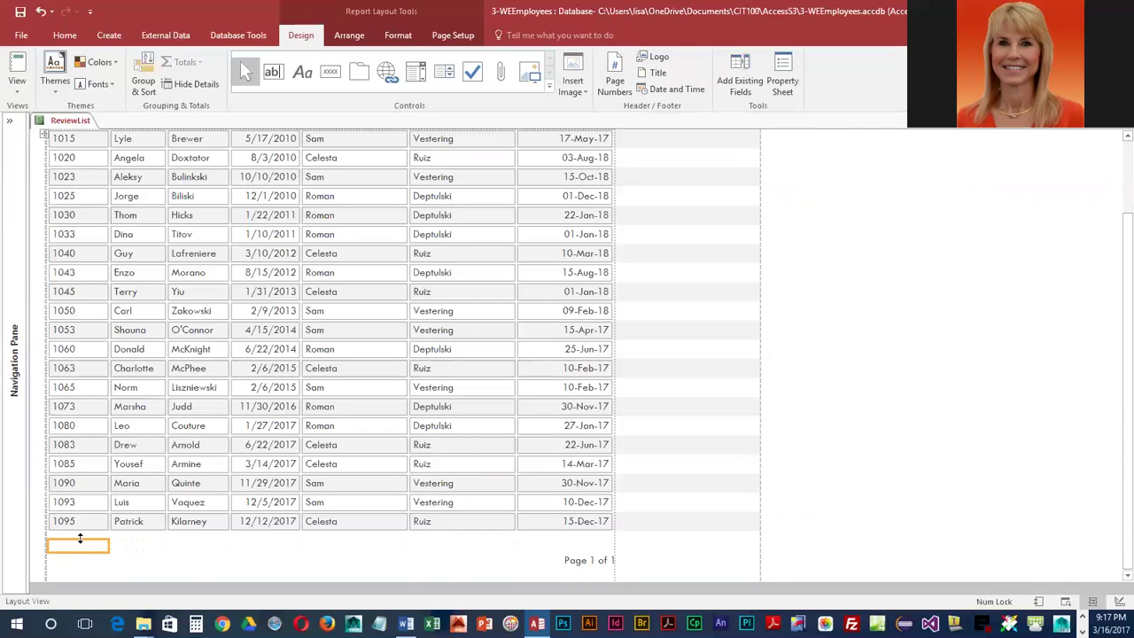
{"action": "scroll", "coordinate": [80, 537], "scroll_direction": "up", "scroll_amount": 2}
{"action": "scroll", "coordinate": [79, 541], "scroll_direction": "down", "scroll_amount": 2}
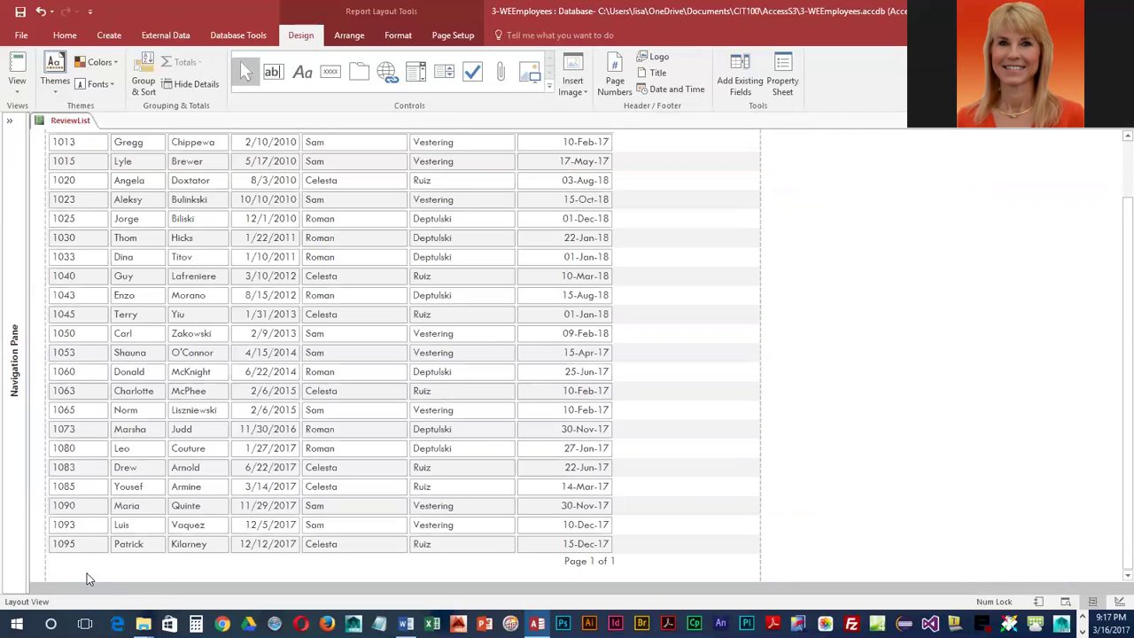
{"action": "scroll", "coordinate": [297, 408], "scroll_direction": "up", "scroll_amount": 2}
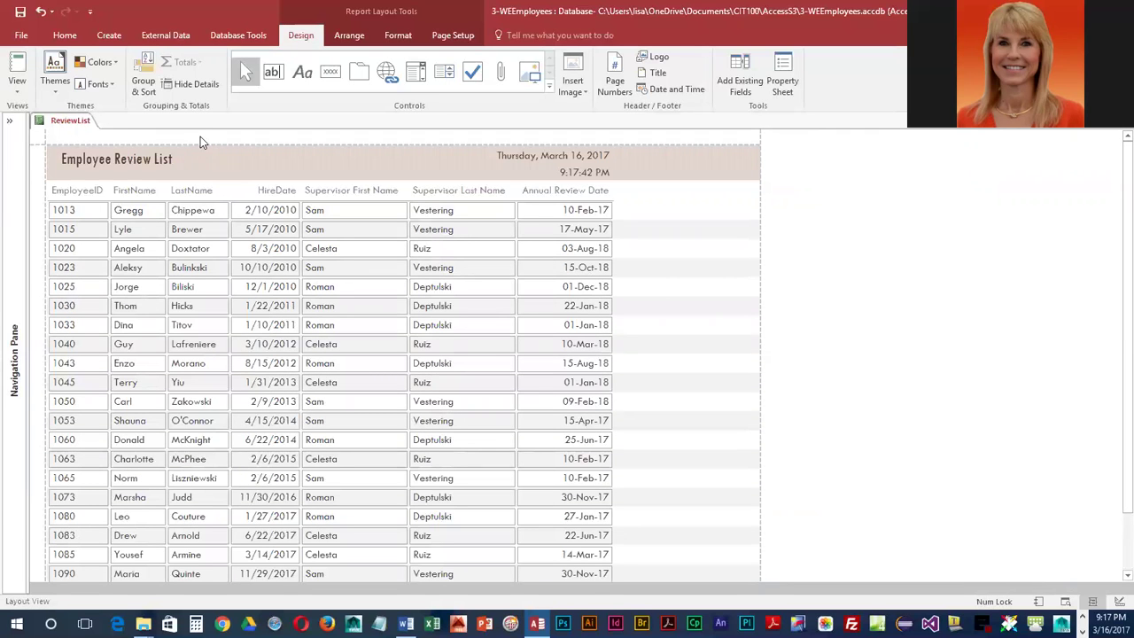
- Save the report under the name ReviewList and reopen the Navigation Pane
{"action": "left_click", "coordinate": [20, 12]}
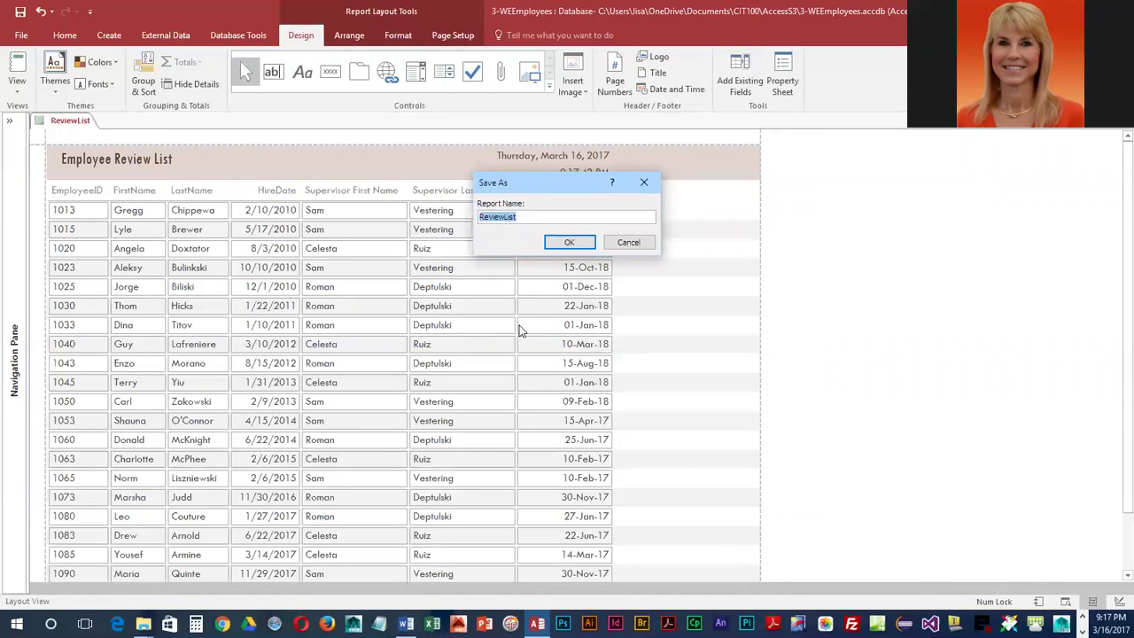
{"action": "type", "text": "ReviewList"}
{"action": "left_click", "coordinate": [578, 242]}
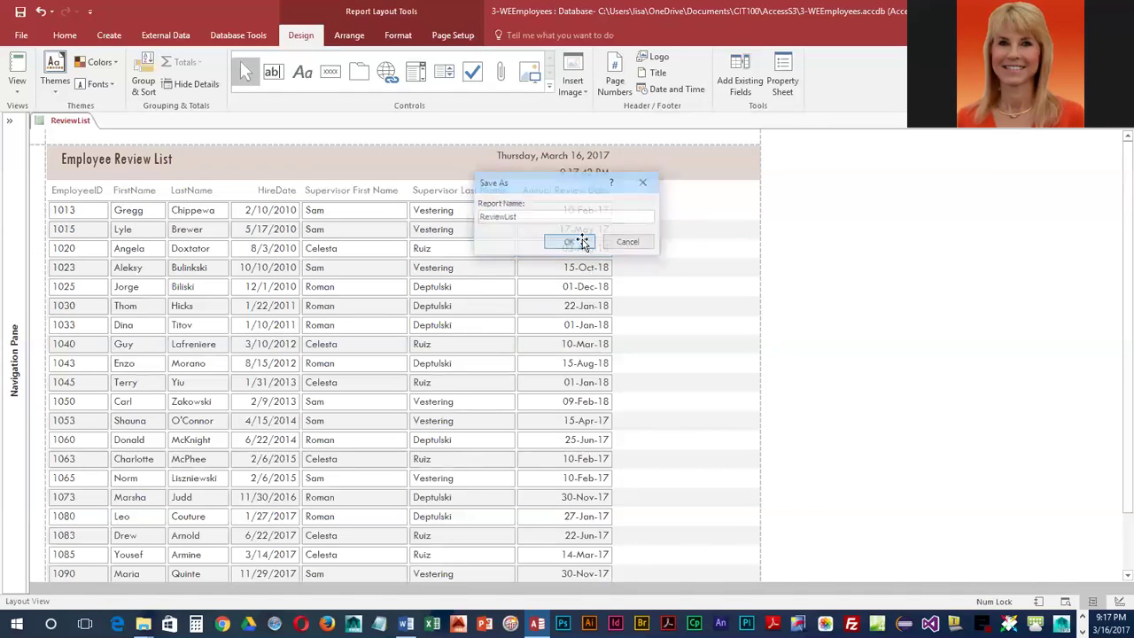
{"action": "left_click", "coordinate": [11, 125]}
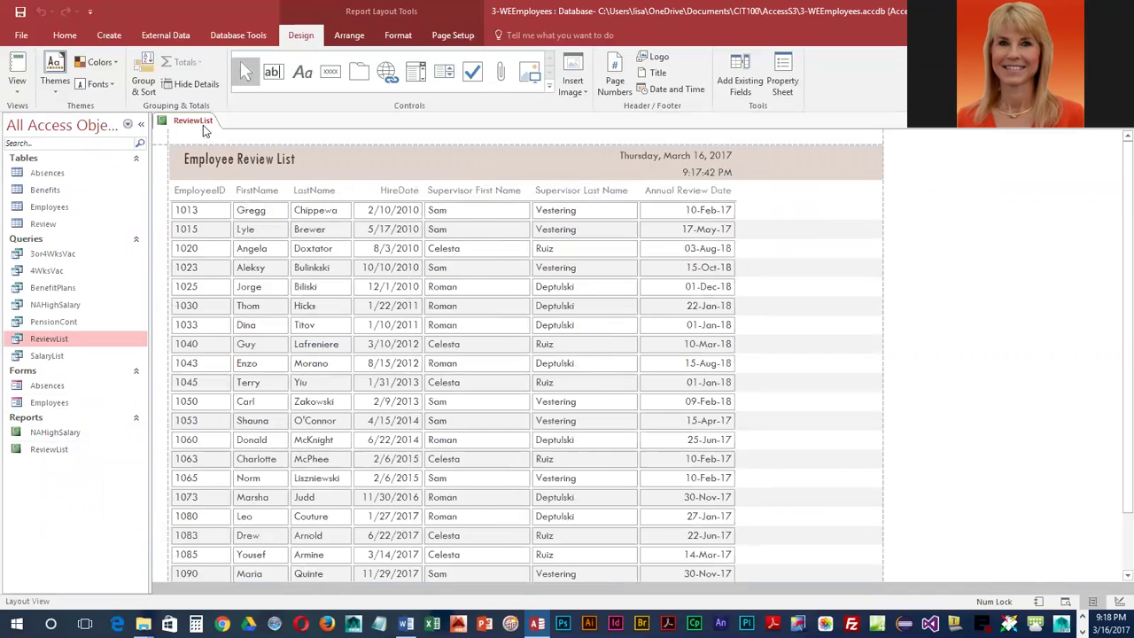
- Show the ReviewList report in Print Preview zoomed to full page size
{"action": "left_click", "coordinate": [16, 94]}
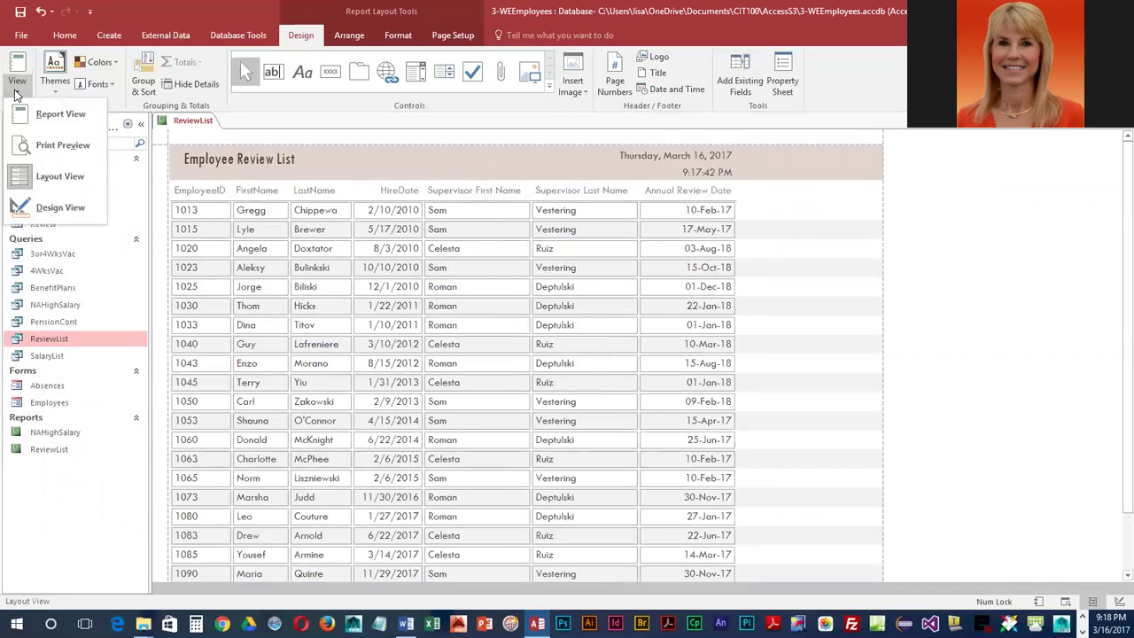
{"action": "left_click", "coordinate": [53, 143]}
{"action": "left_click", "coordinate": [640, 359]}
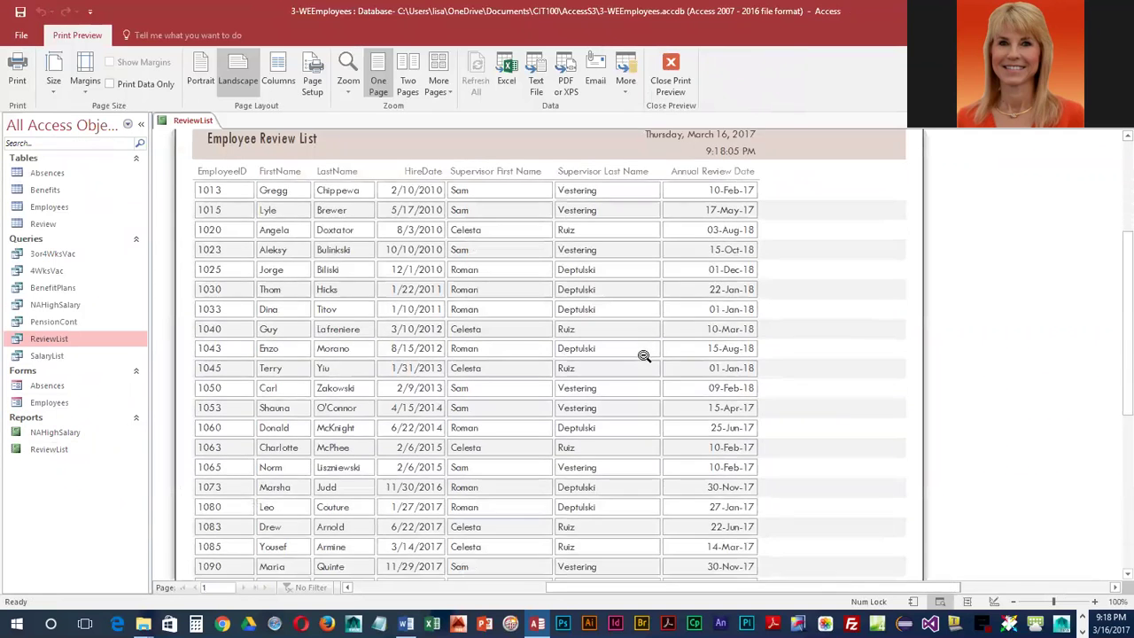
{"action": "scroll", "coordinate": [644, 404], "scroll_direction": "down", "scroll_amount": 3}
{"action": "scroll", "coordinate": [644, 405], "scroll_direction": "up", "scroll_amount": 2}
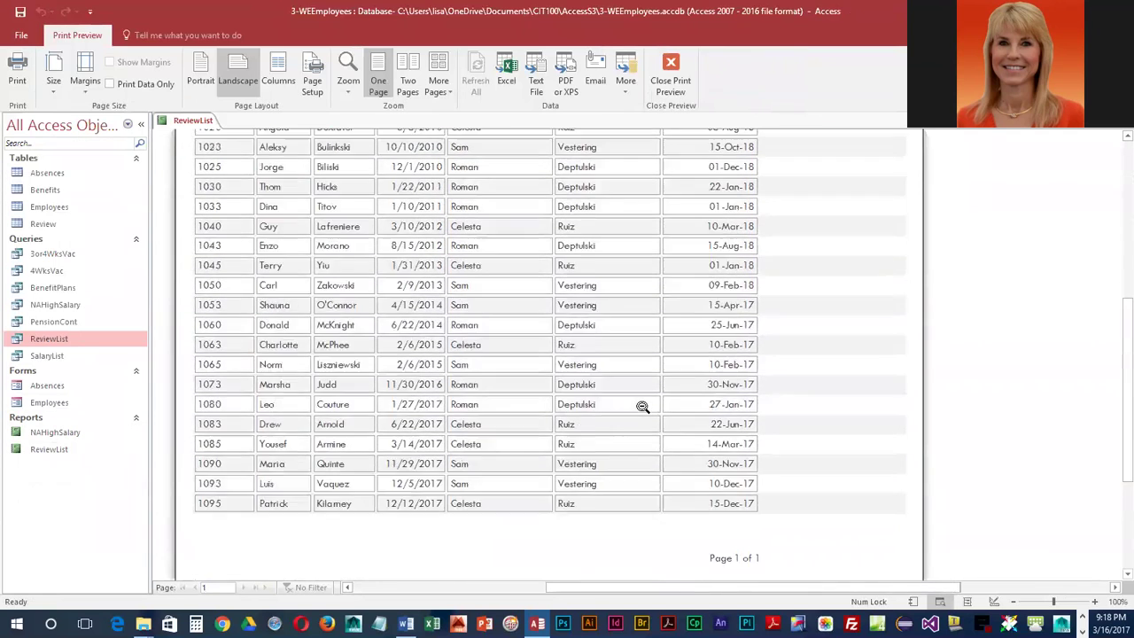
{"action": "scroll", "coordinate": [645, 400], "scroll_direction": "up", "scroll_amount": 4}
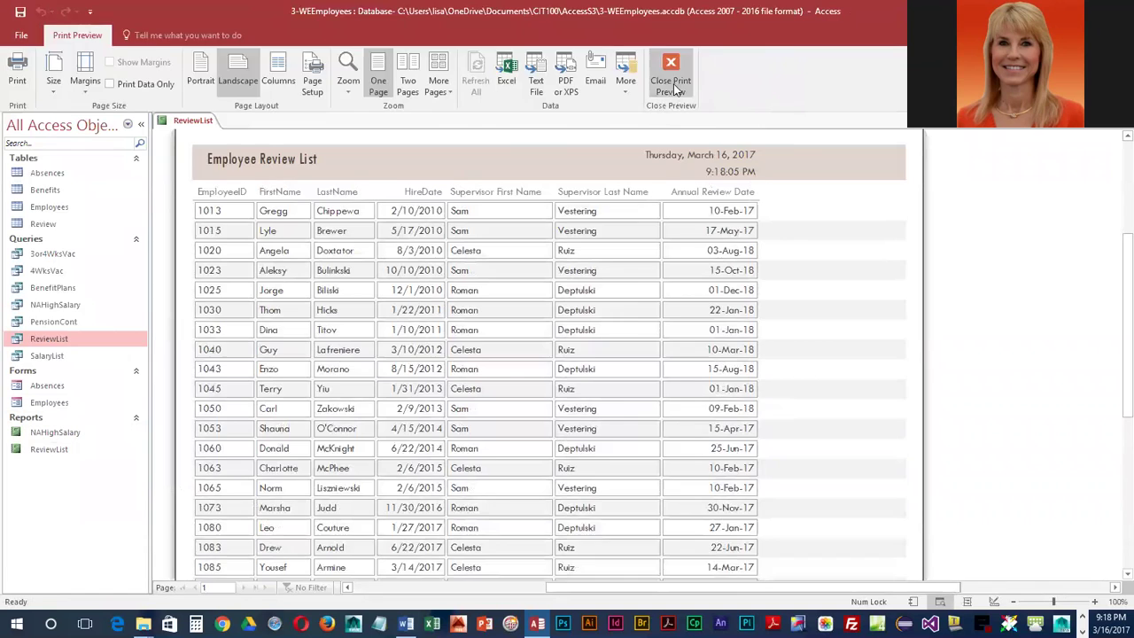
- Exit Print Preview and close the ReviewList report
{"action": "left_click", "coordinate": [673, 83]}
{"action": "right_click", "coordinate": [200, 122]}
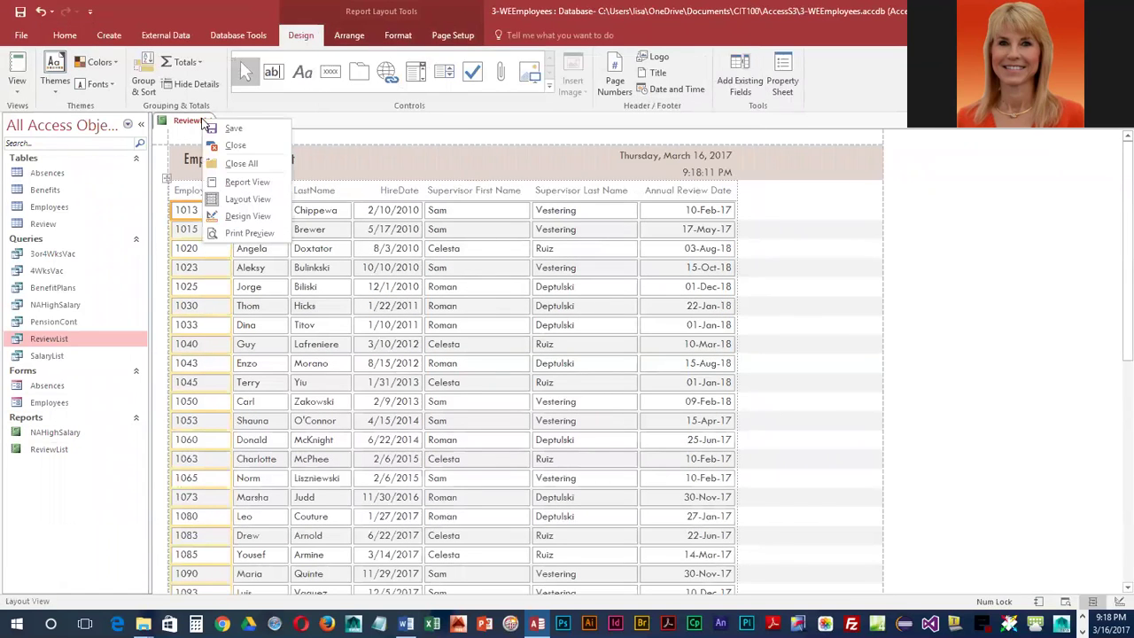
{"action": "left_click", "coordinate": [236, 147]}
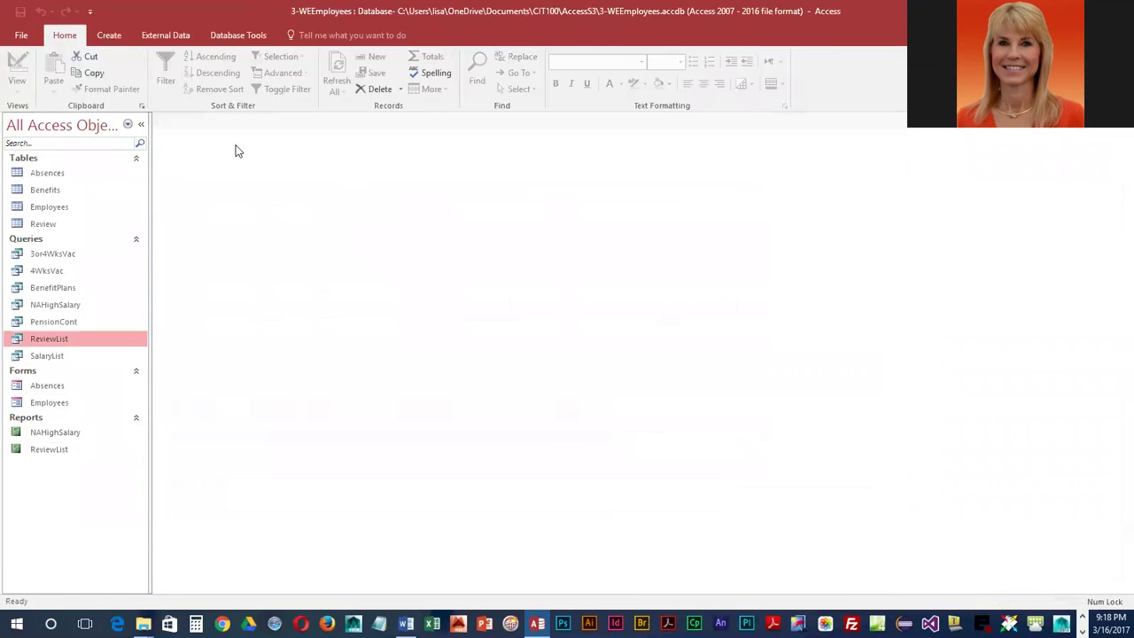